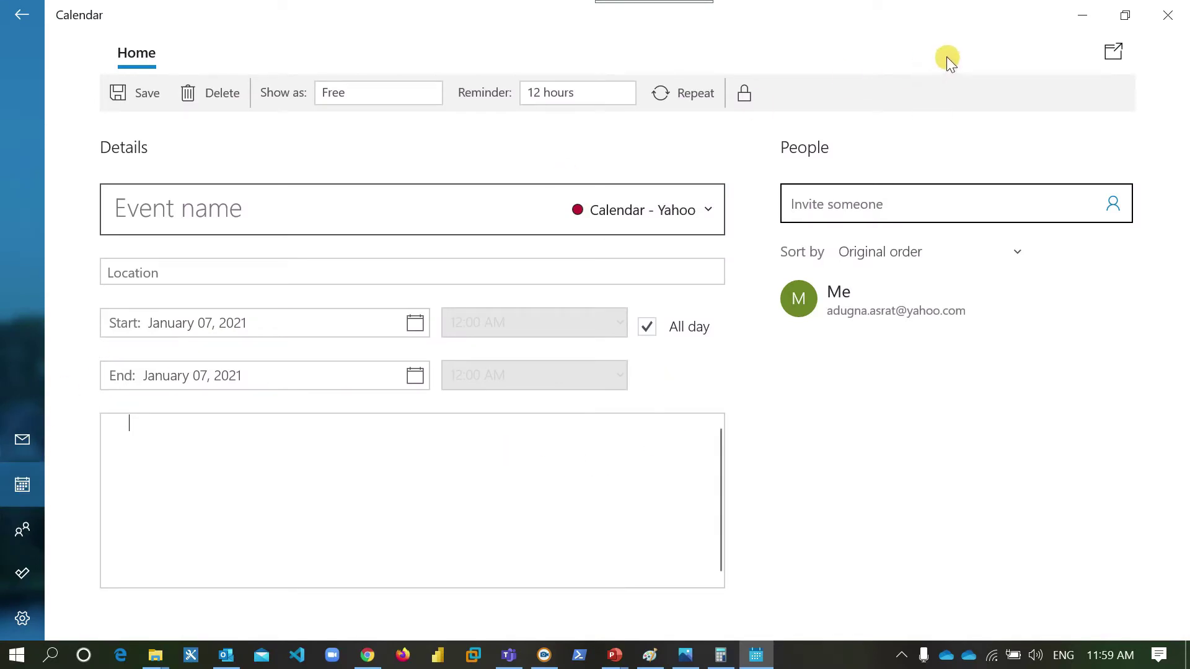
- Discard the unsaved January 7 event draft and look through the January 2021 month view
left_click(16, 17)
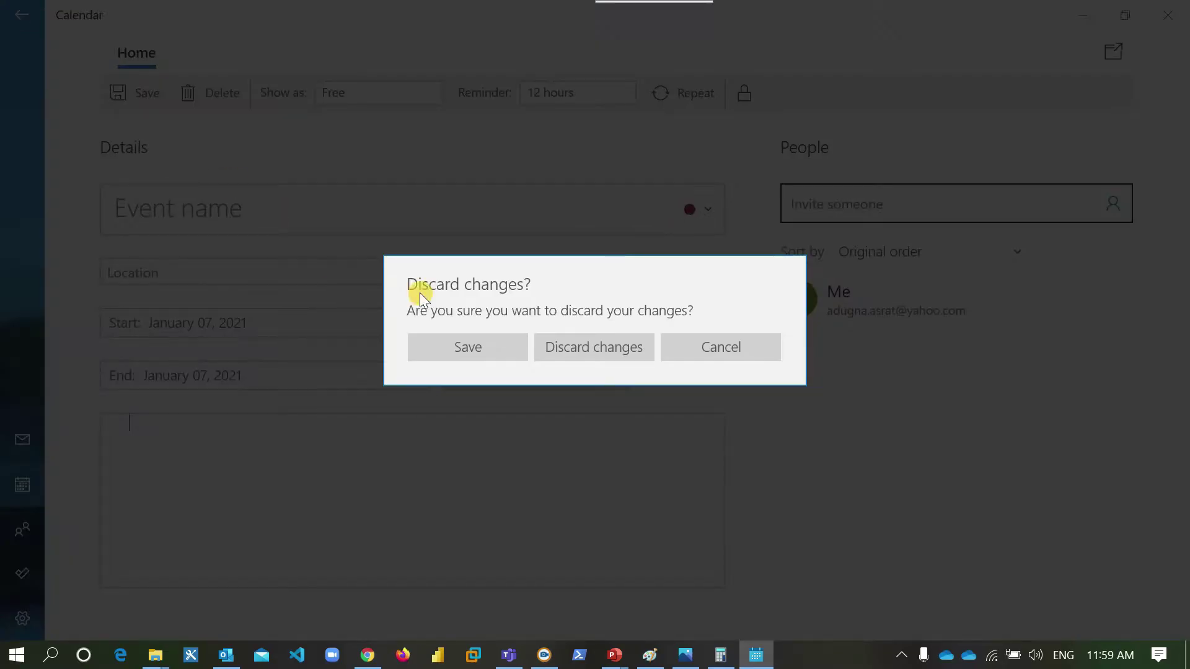
left_click(616, 350)
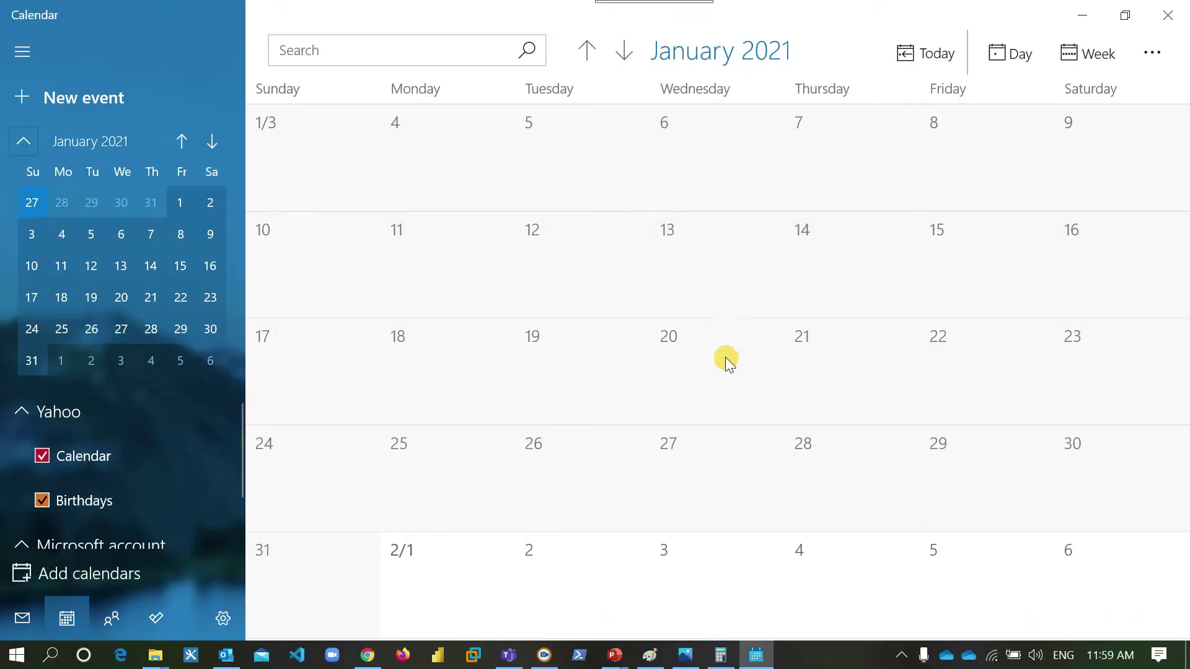
scroll(729, 363, "down", 3)
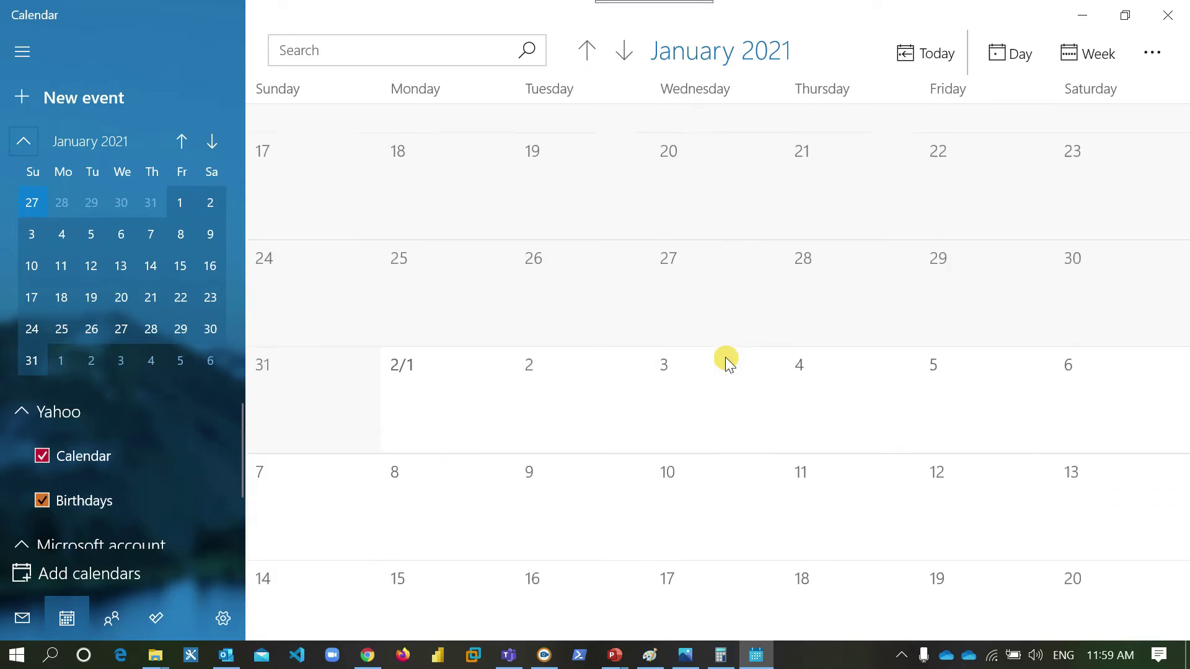
scroll(729, 362, "up", 5)
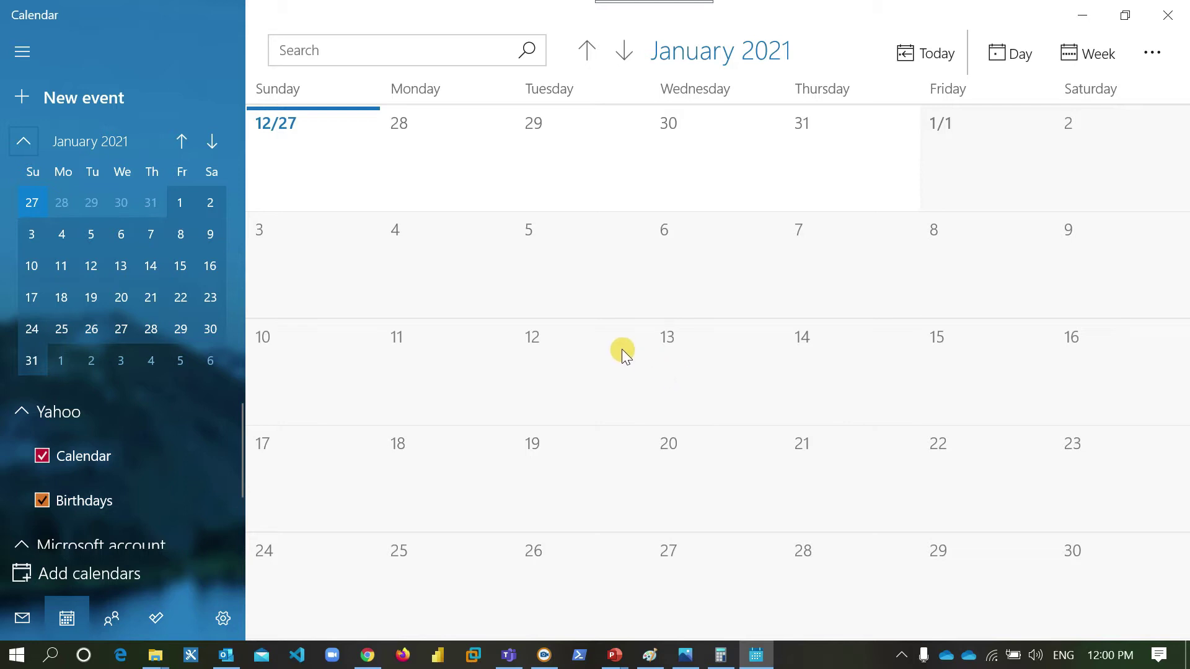
left_click(629, 402)
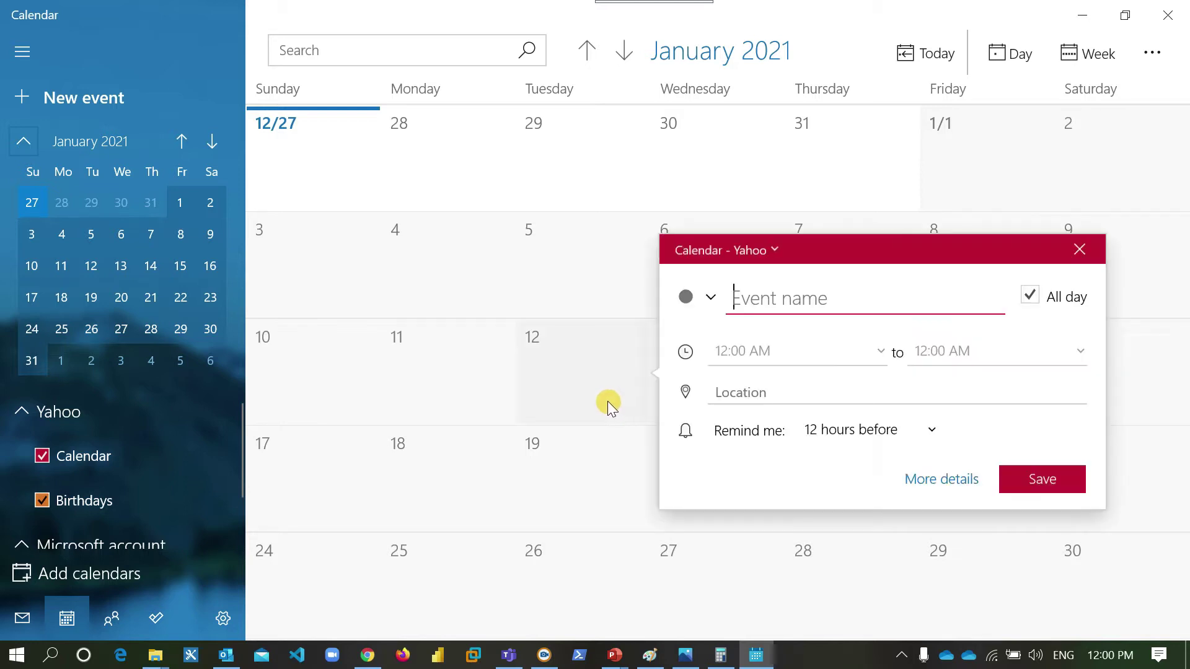
left_click(1082, 251)
scroll(858, 298, "down", 1)
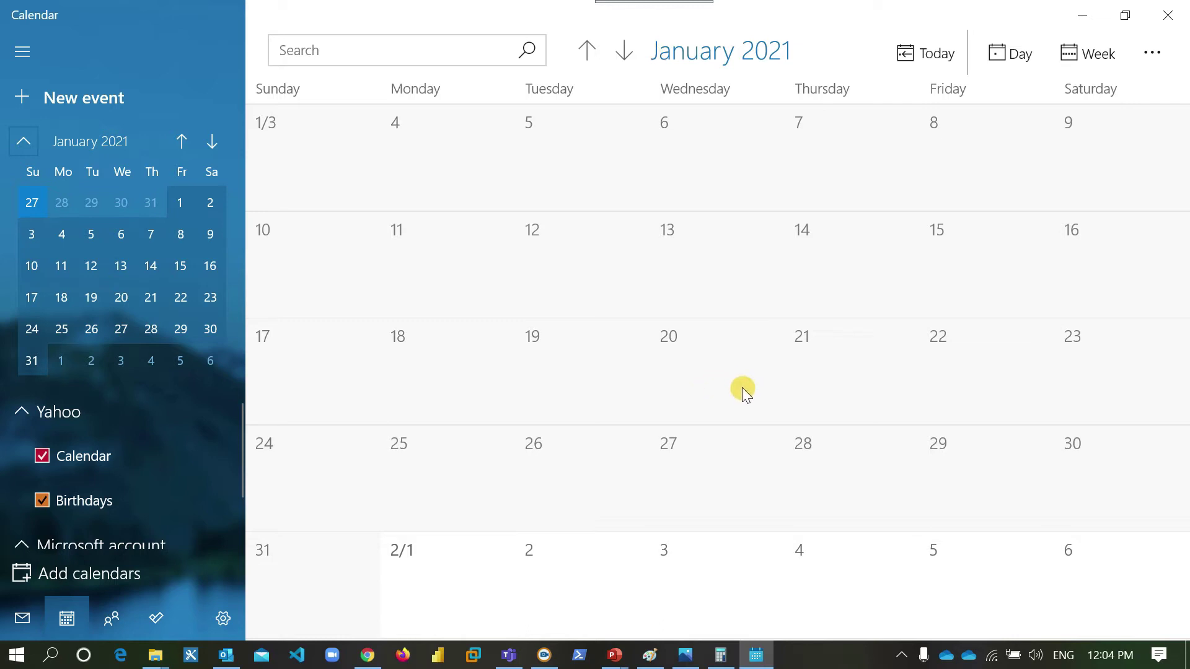
scroll(548, 400, "down", 1)
scroll(548, 400, "up", 1)
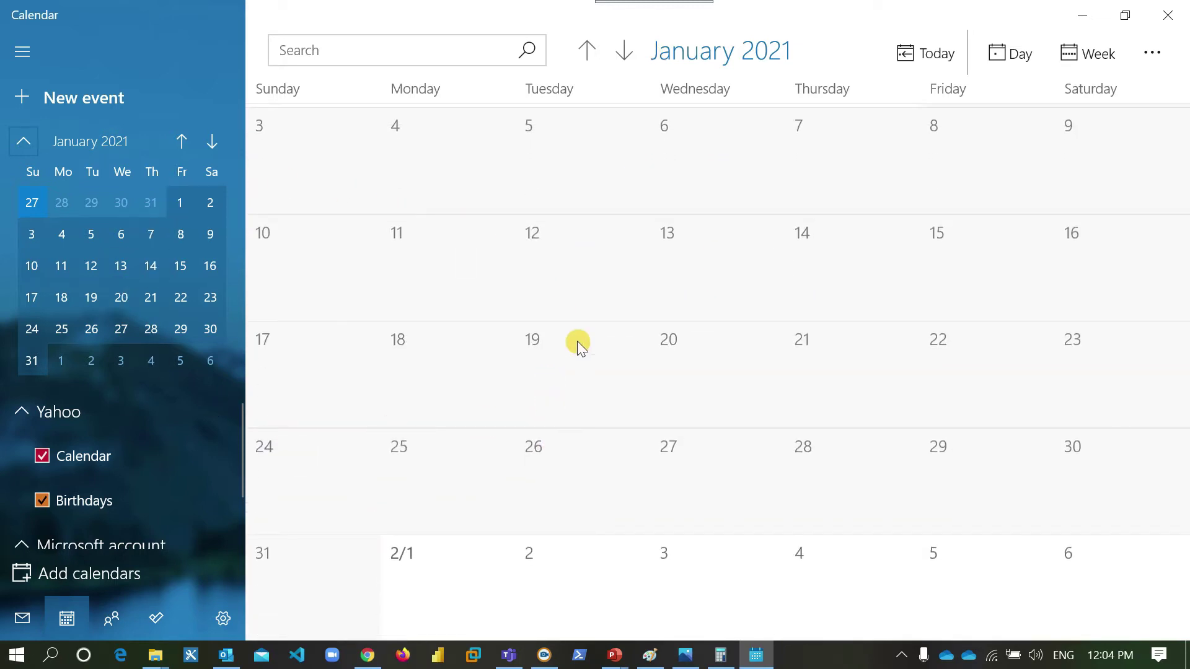
- Review the Day view with its day-count options, and switch the calendar to the full Week view
left_click(935, 61)
left_click(1014, 54)
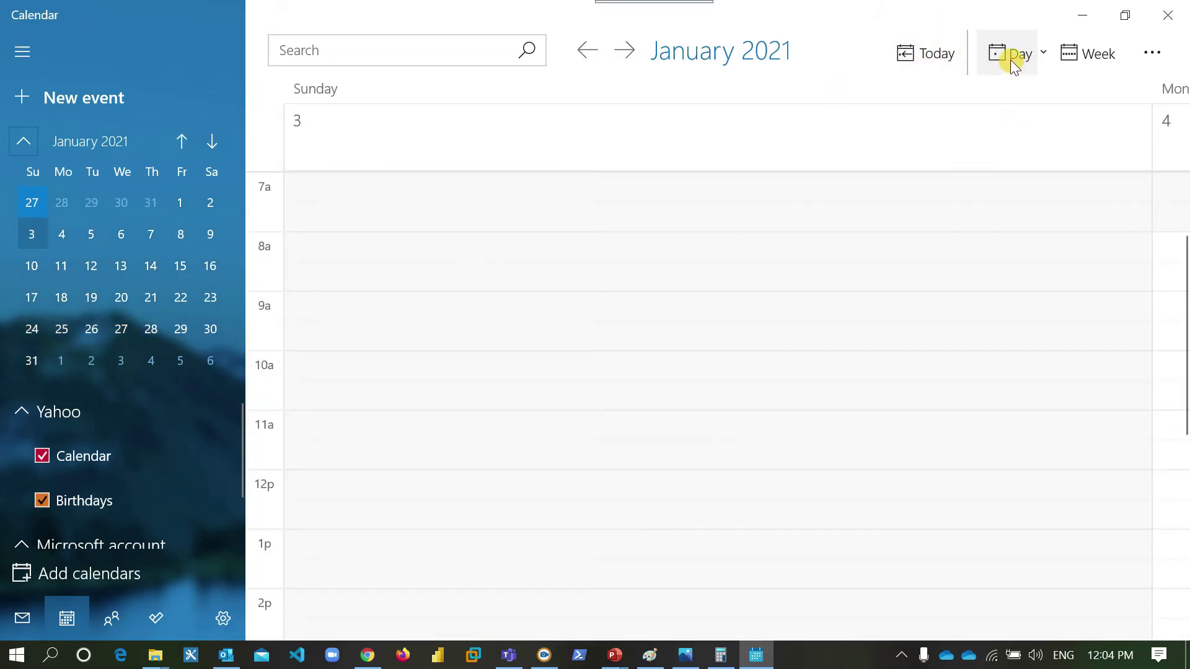
left_click(1046, 57)
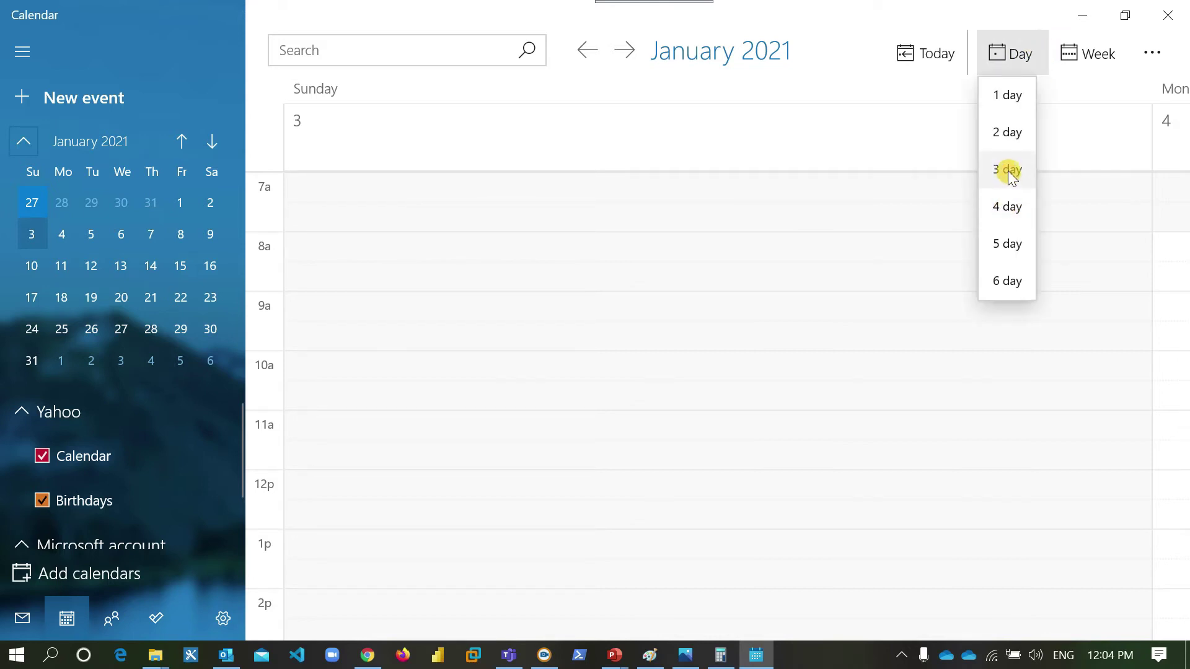
left_click(1091, 60)
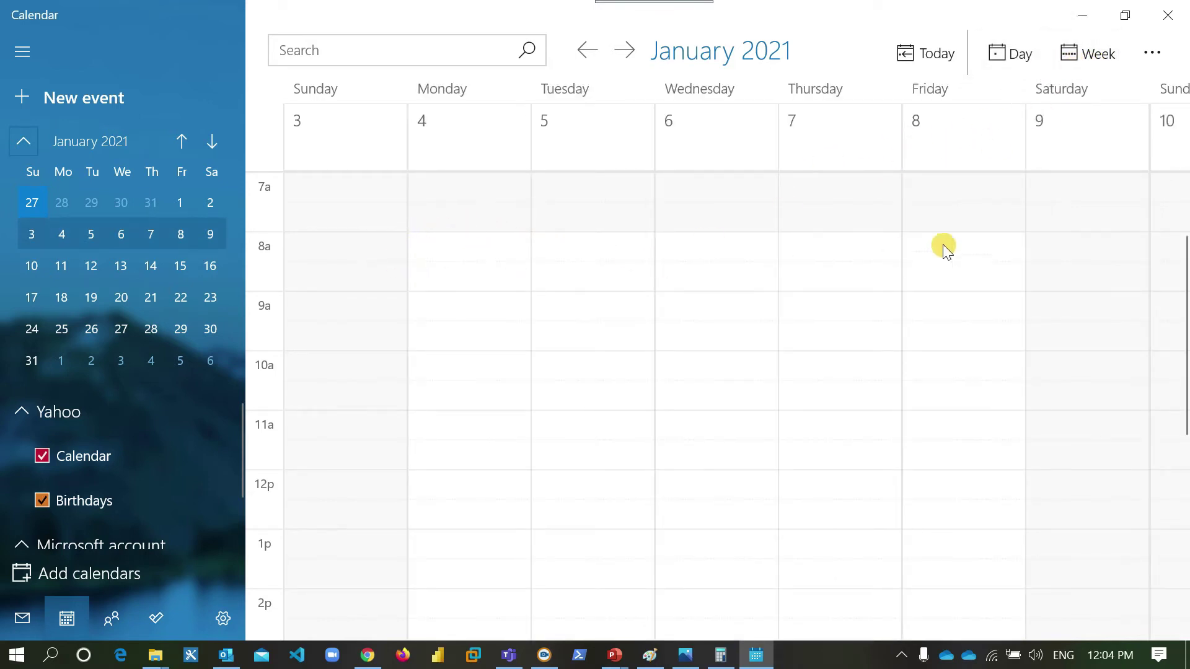
left_click(1125, 53)
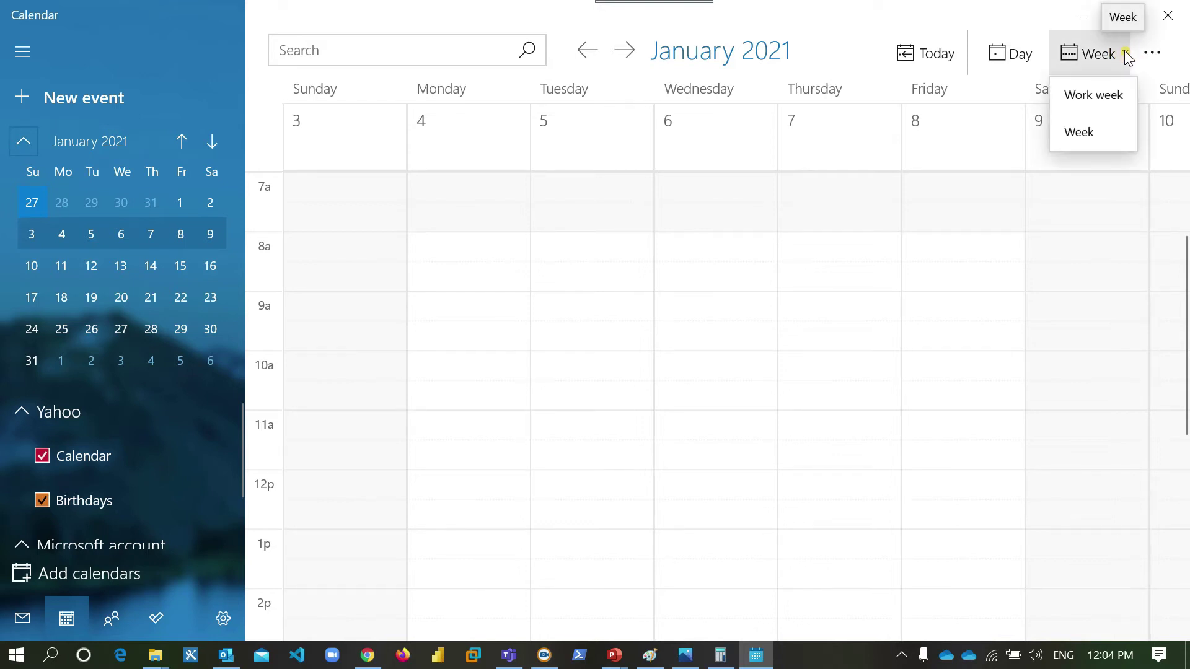
left_click(939, 147)
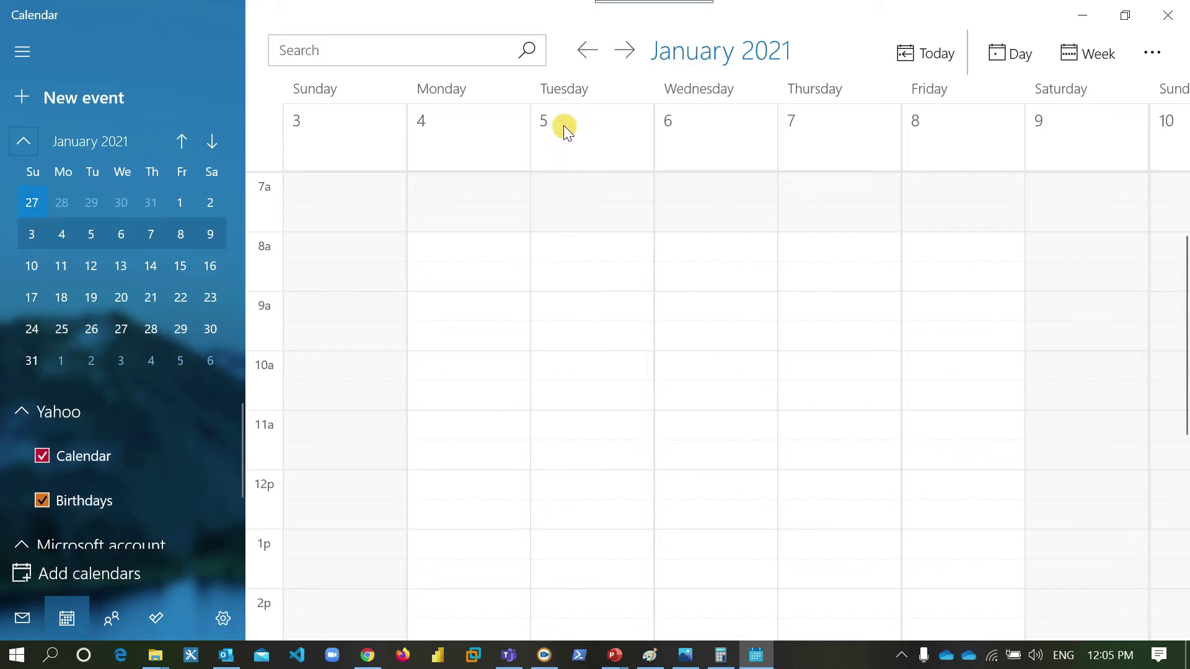
- Start an event on Tuesday, January 5 at 8:30 AM and name it "ሳምንታዊ ስብሰባ" using the Amharic input method
left_click(571, 274)
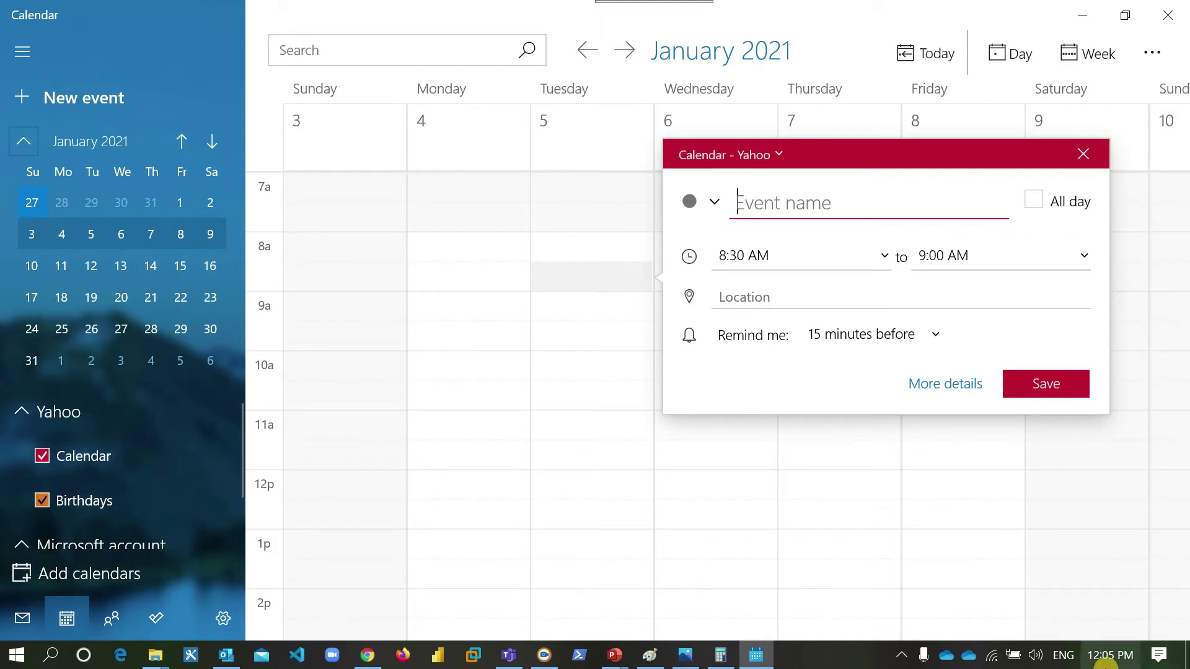
left_click(1063, 655)
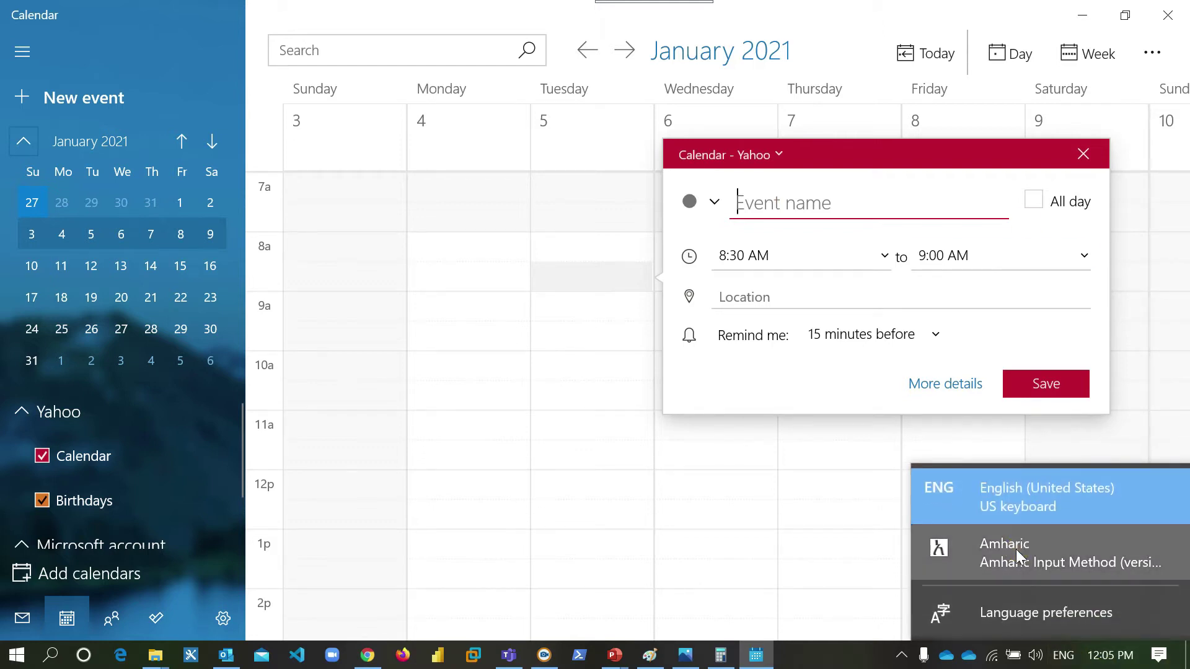
left_click(1016, 552)
type("ከ")
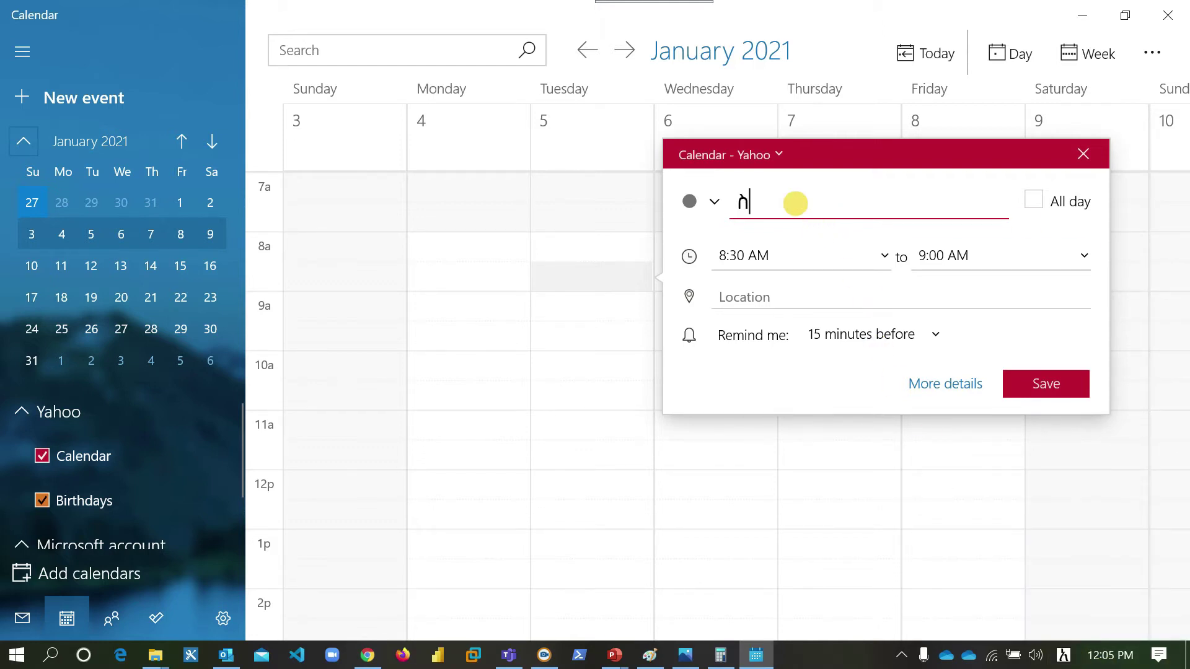
type("ምንታዊ ስብሰባ")
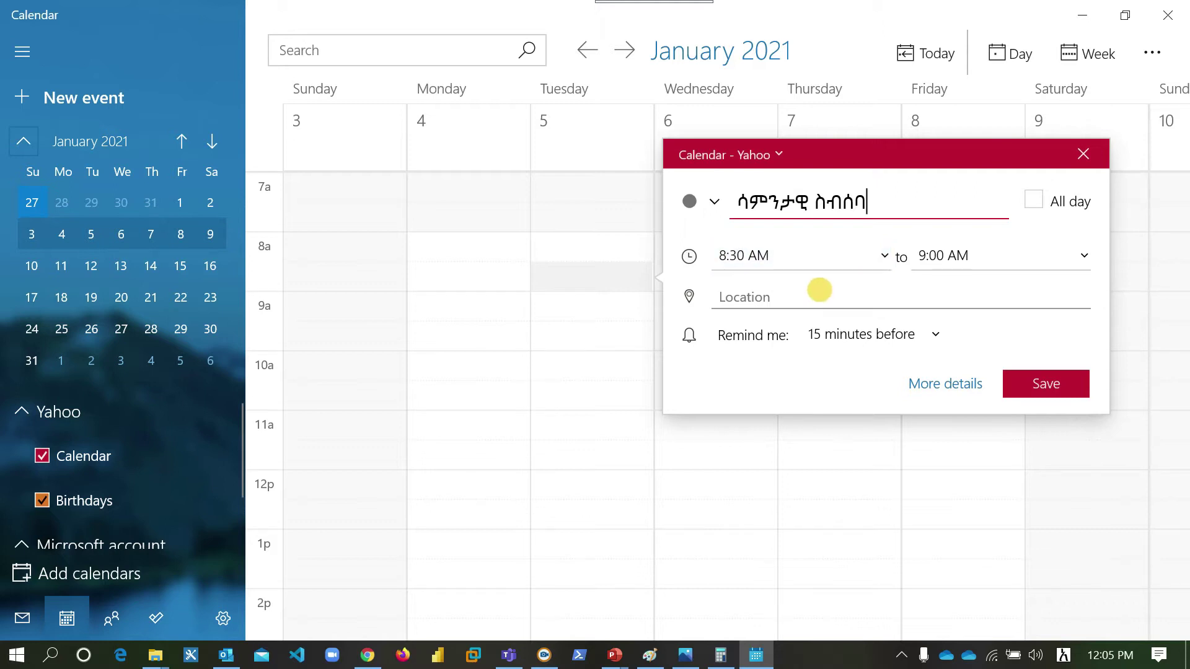
- Set the event's location to "አ" and its reminder to 15 minutes before
left_click(758, 299)
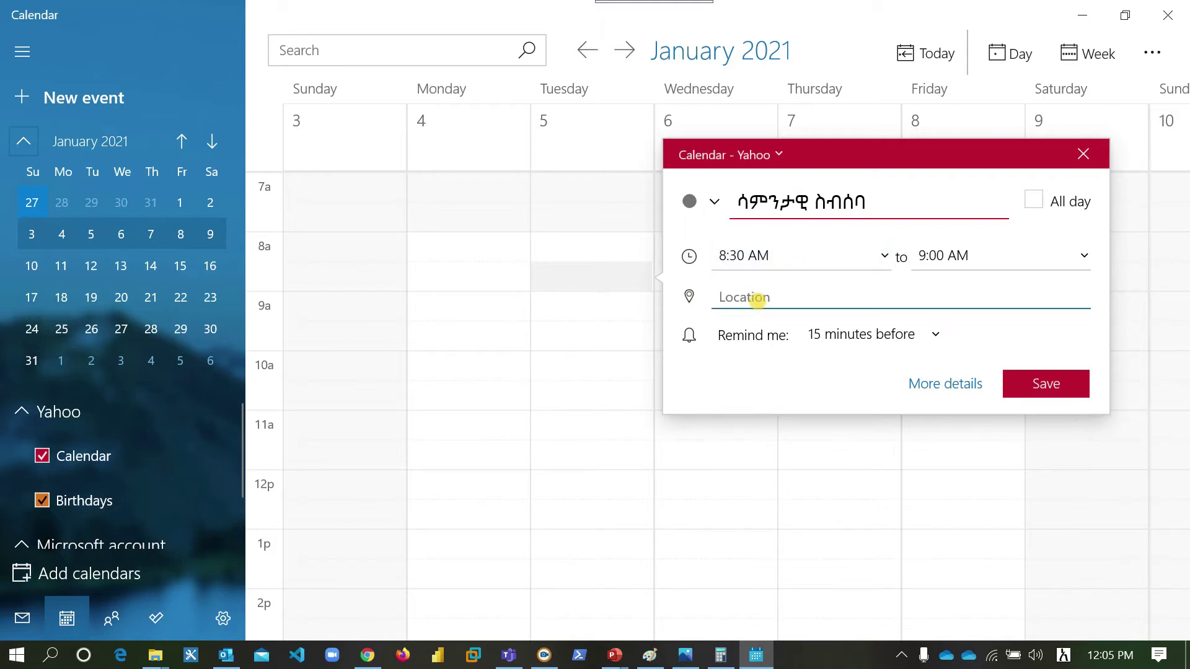
type("ክተአ")
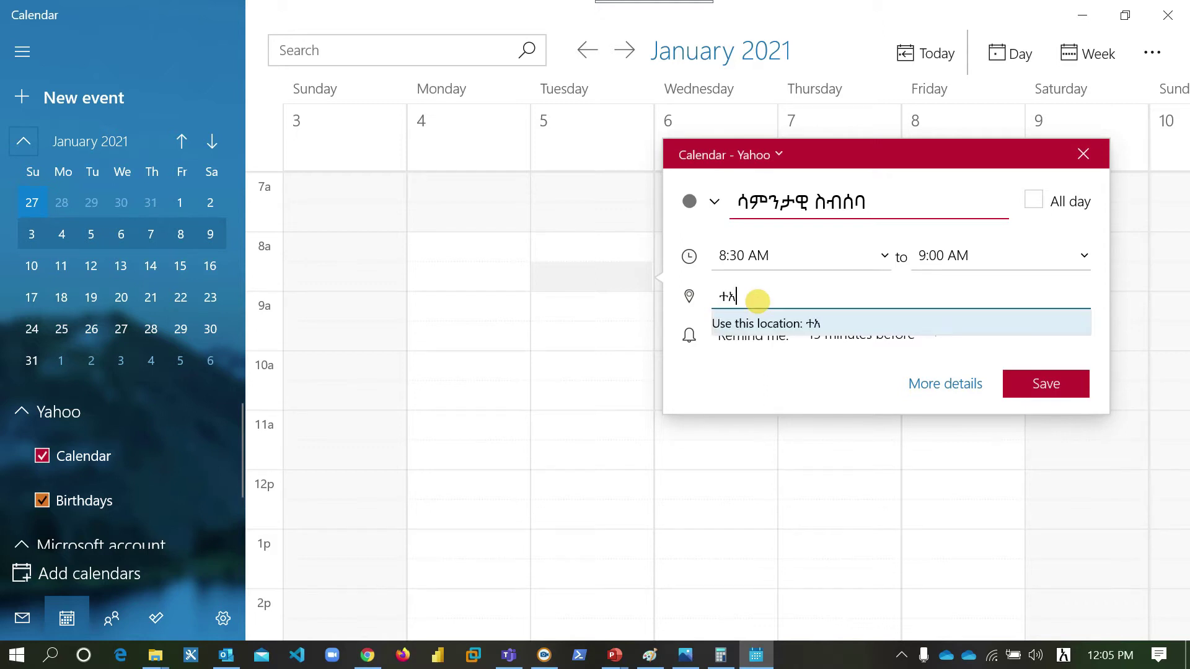
key("BackSpace")
key("BackSpace")
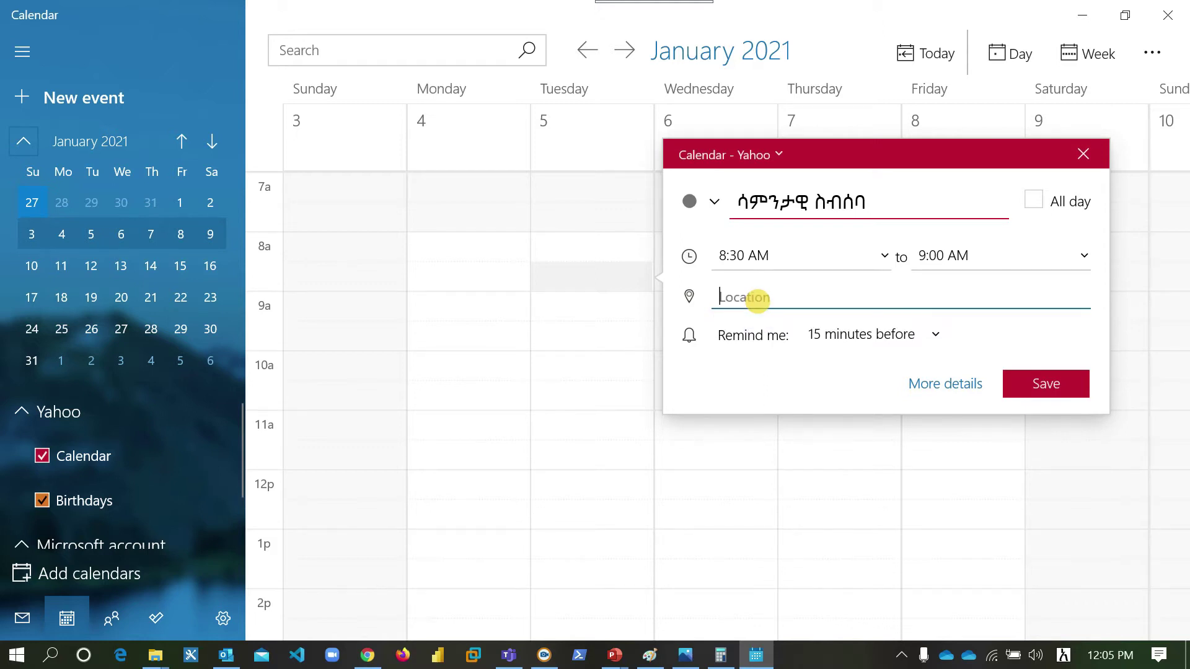
type("አ")
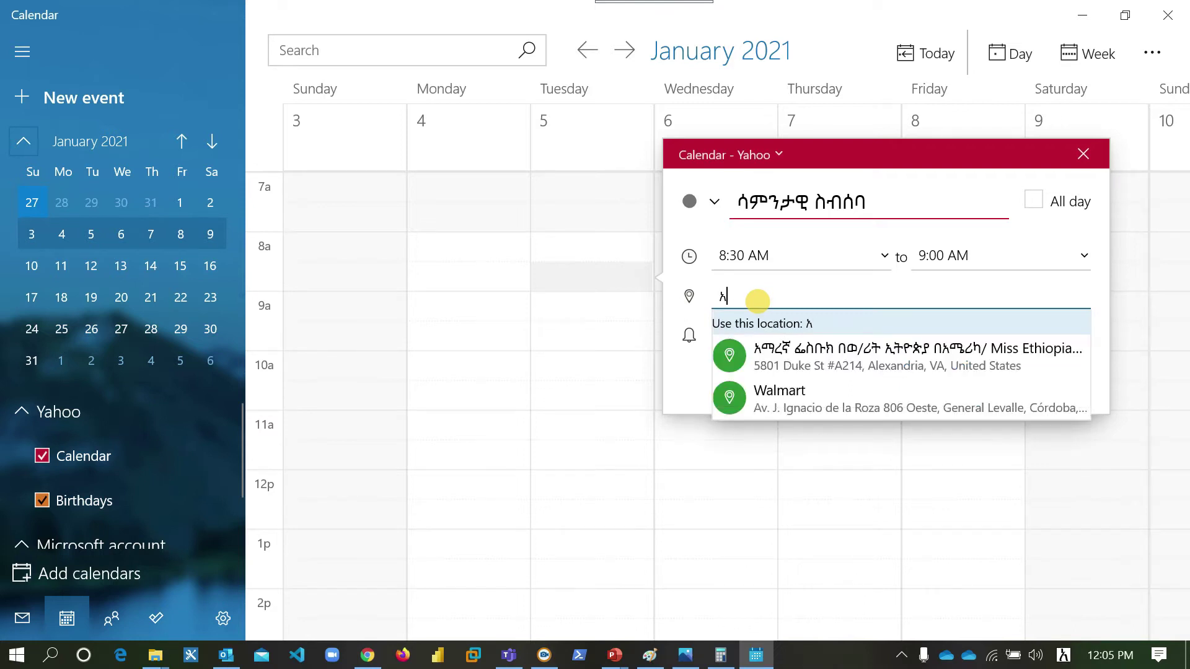
left_click(675, 381)
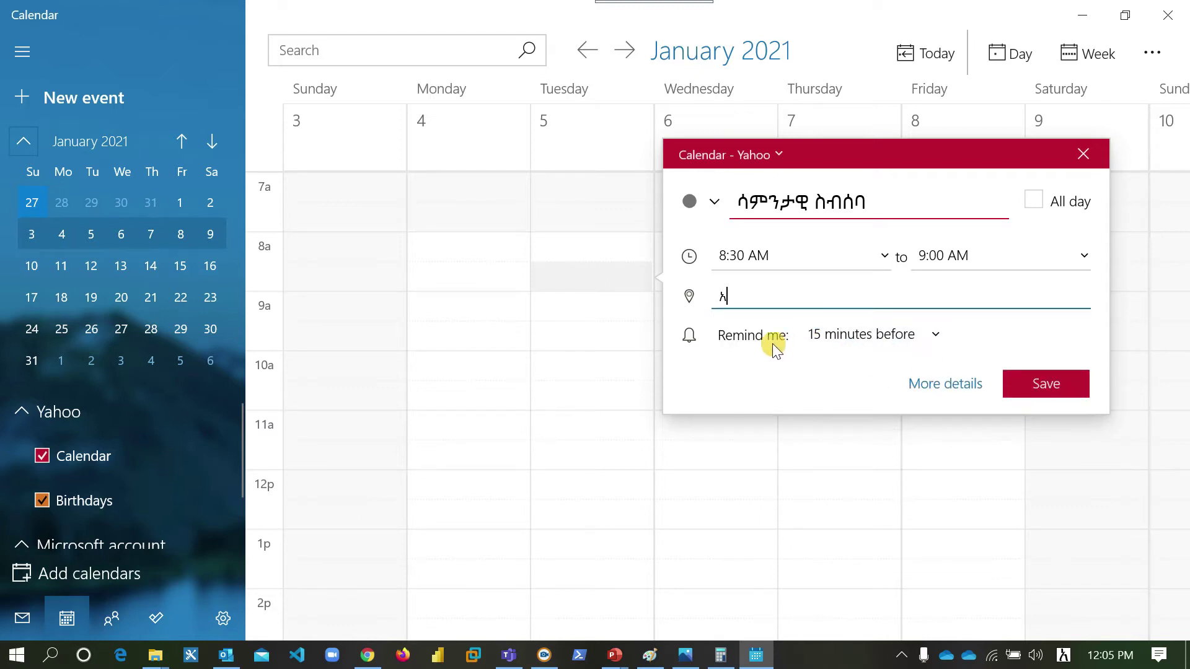
left_click(933, 336)
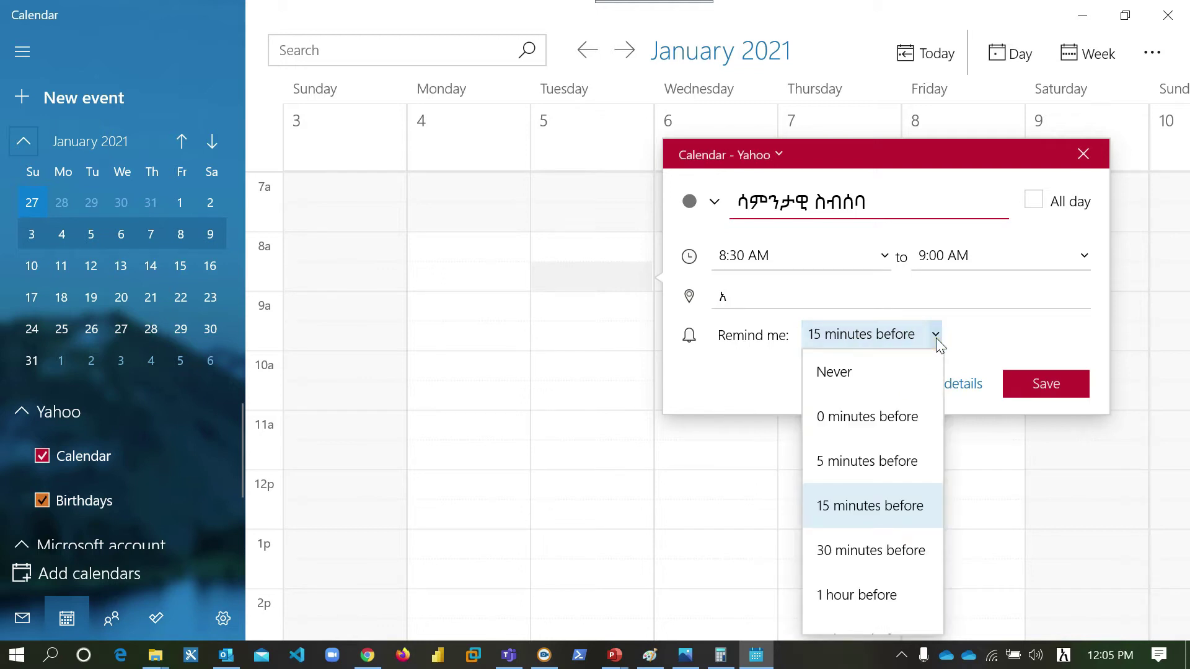
left_click(841, 511)
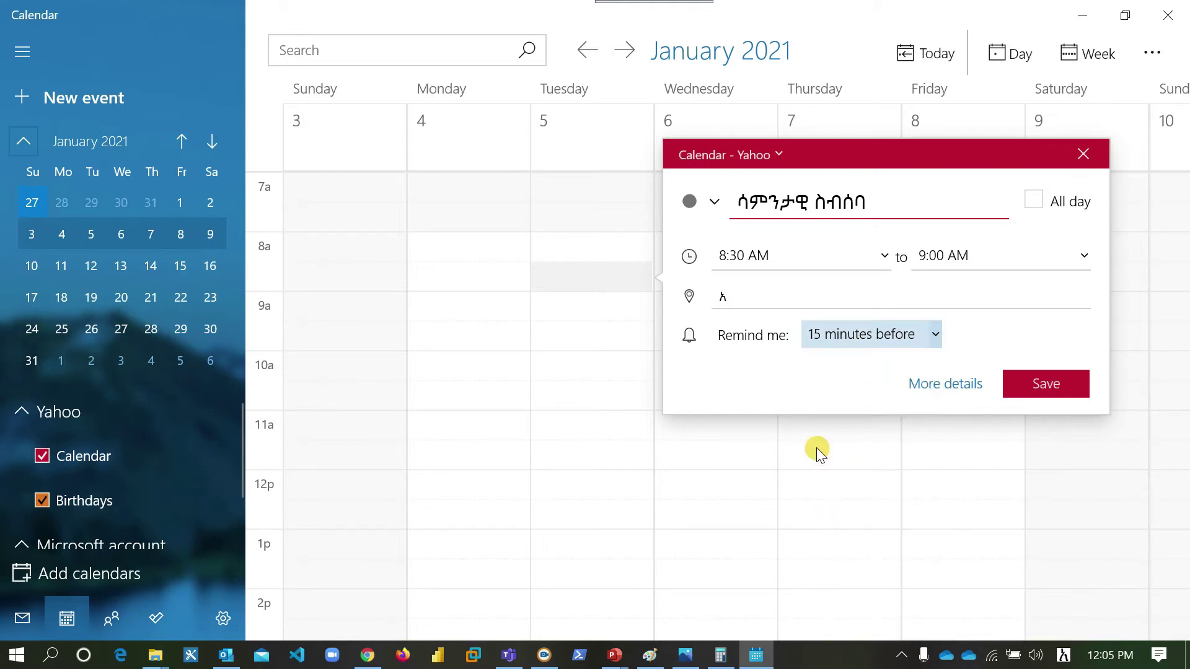
- Open the event's full details and enter the description "ዝርዝር ሃሳቦችን"
left_click(957, 389)
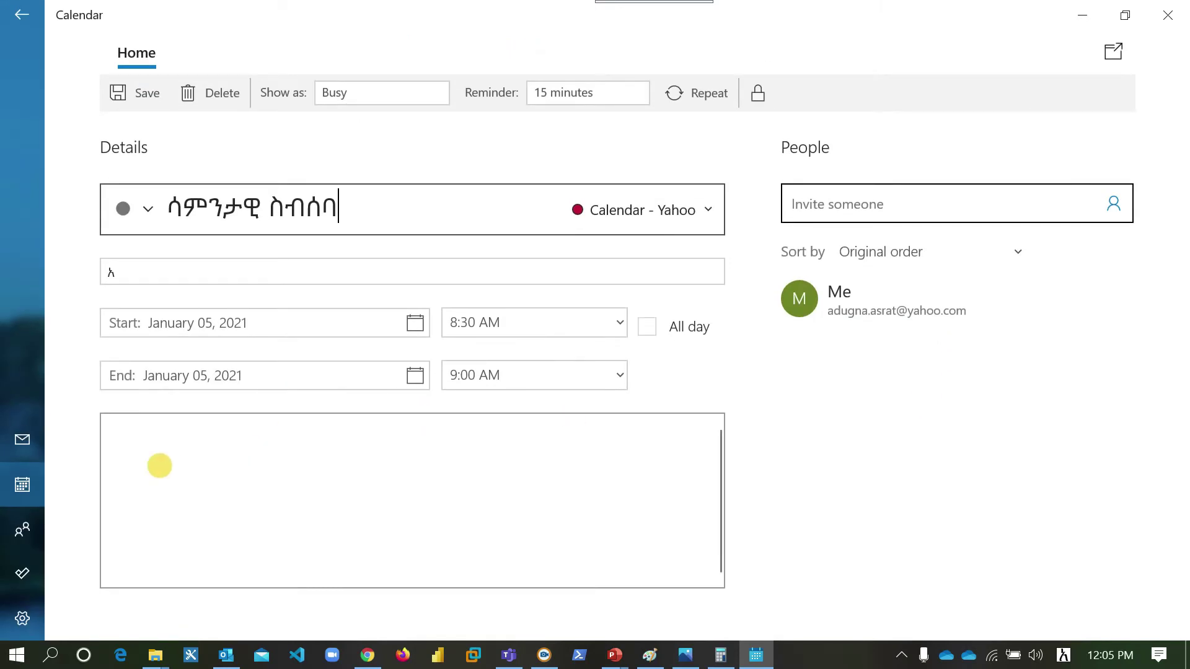
left_click(145, 464)
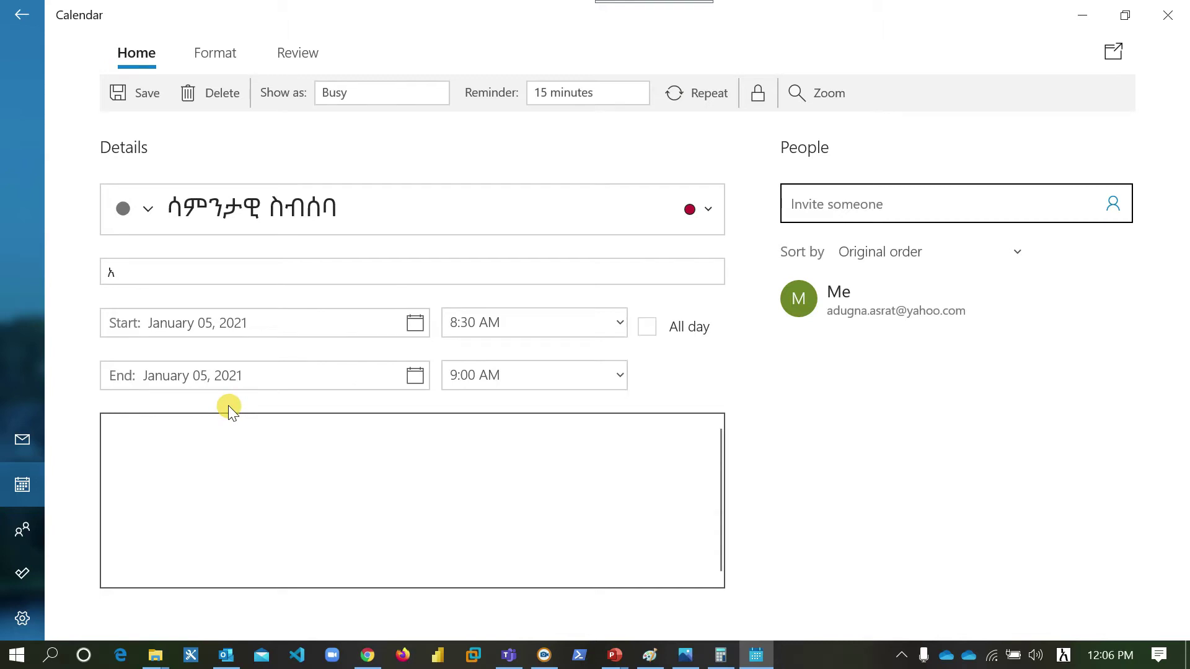
type("ዝርዝር ")
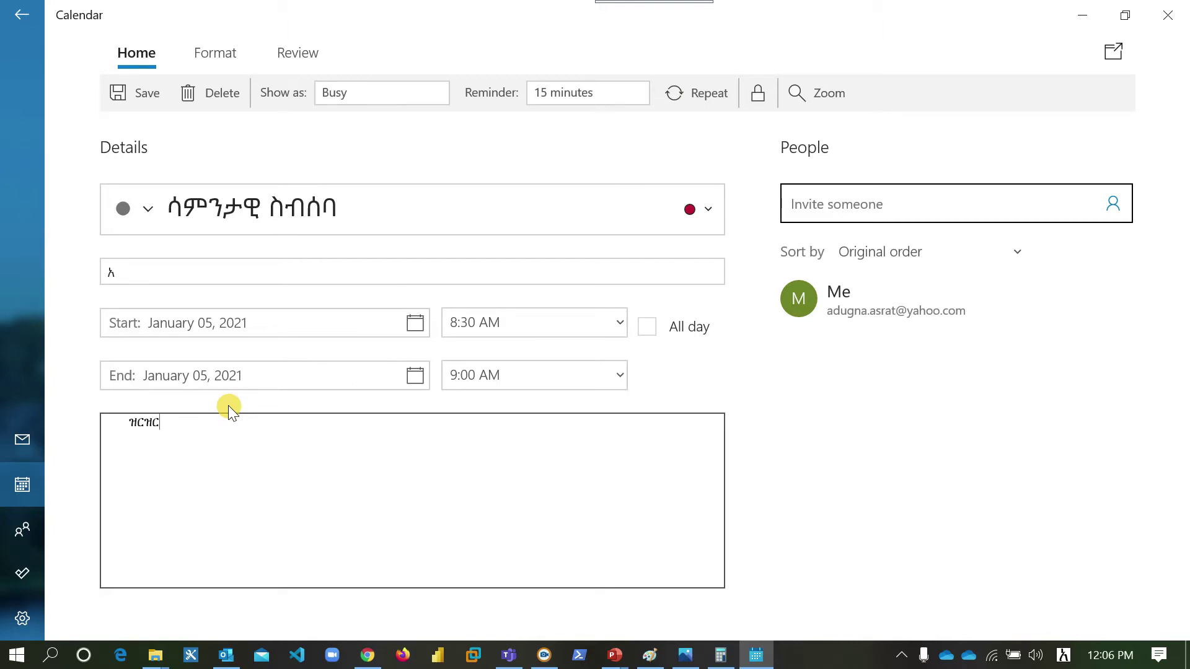
type("ሃሳበ")
type("ቦች")
type("ን")
- Check the available Show as statuses without changing the selection, and save the event
left_click(443, 94)
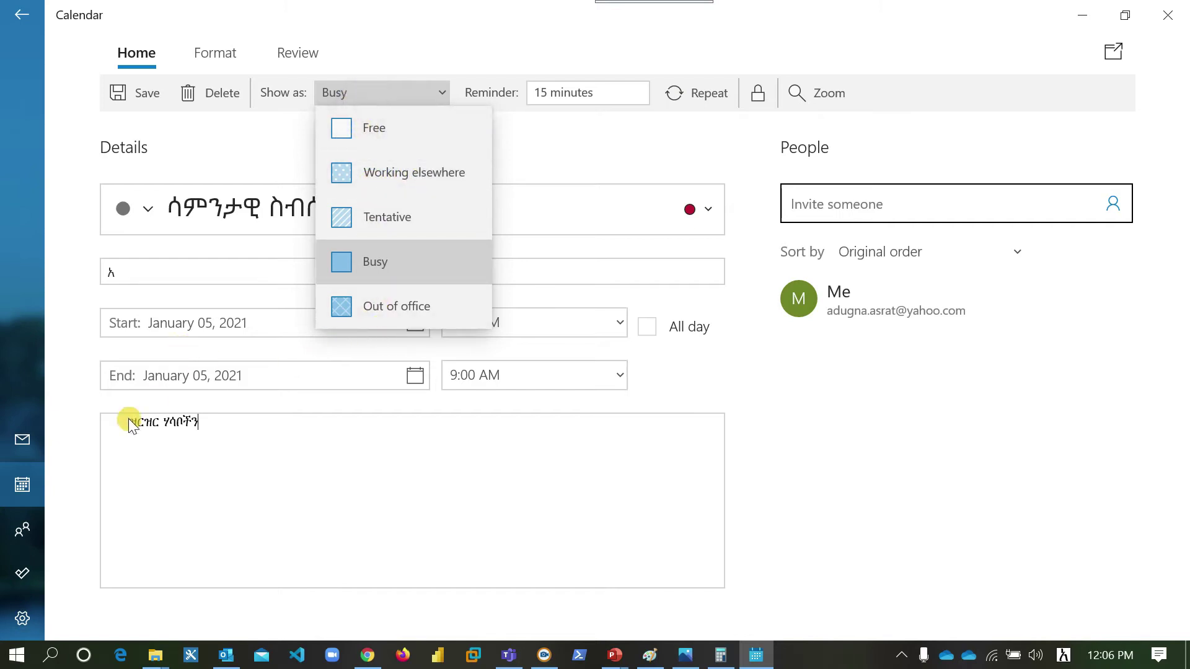
left_click(58, 360)
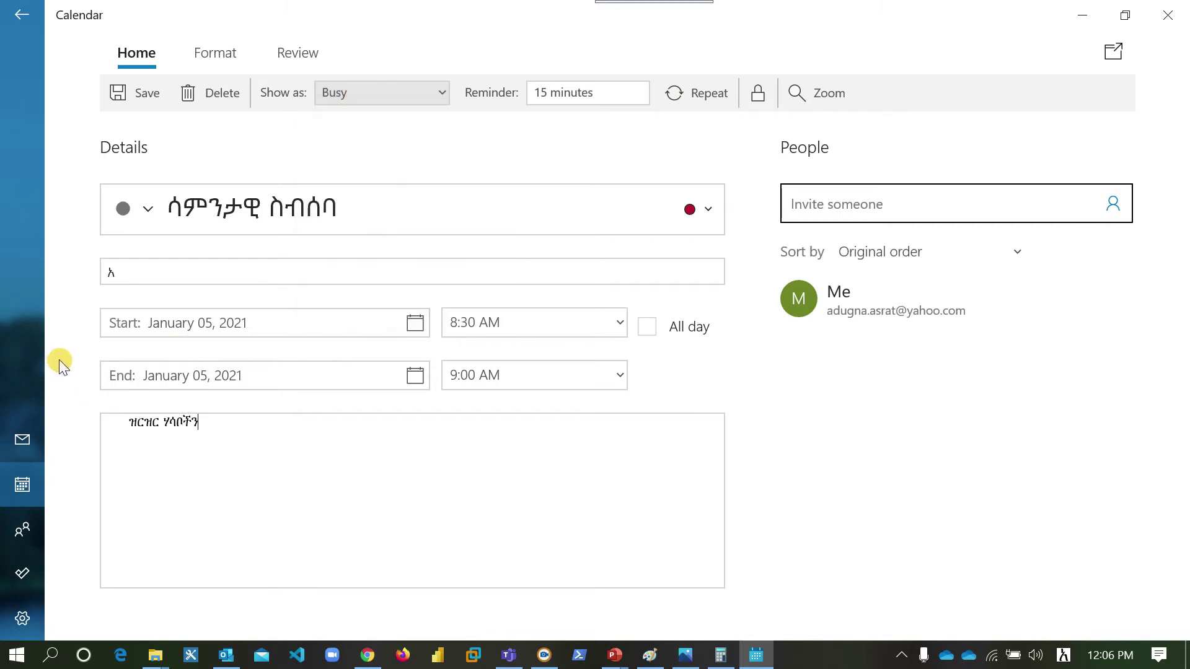
left_click(150, 93)
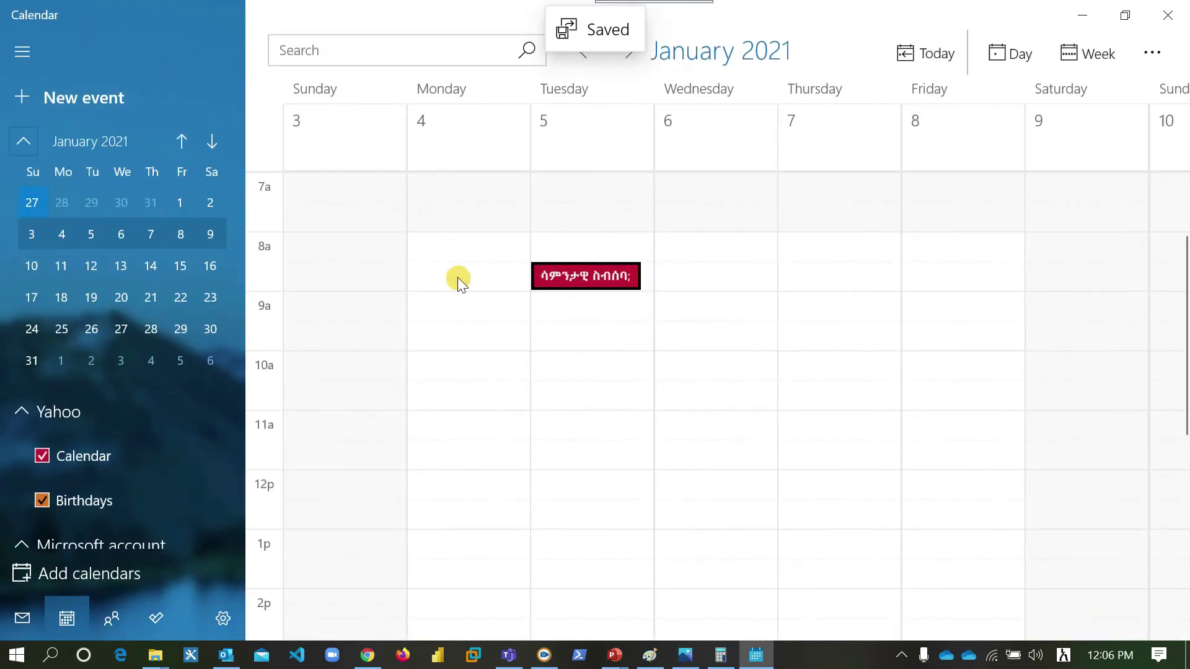
- Start an event on Wednesday, January 6 in the 9:30 AM slot and name it "የፕሮጀክት ሁነት ስብሰባ"
left_click(720, 340)
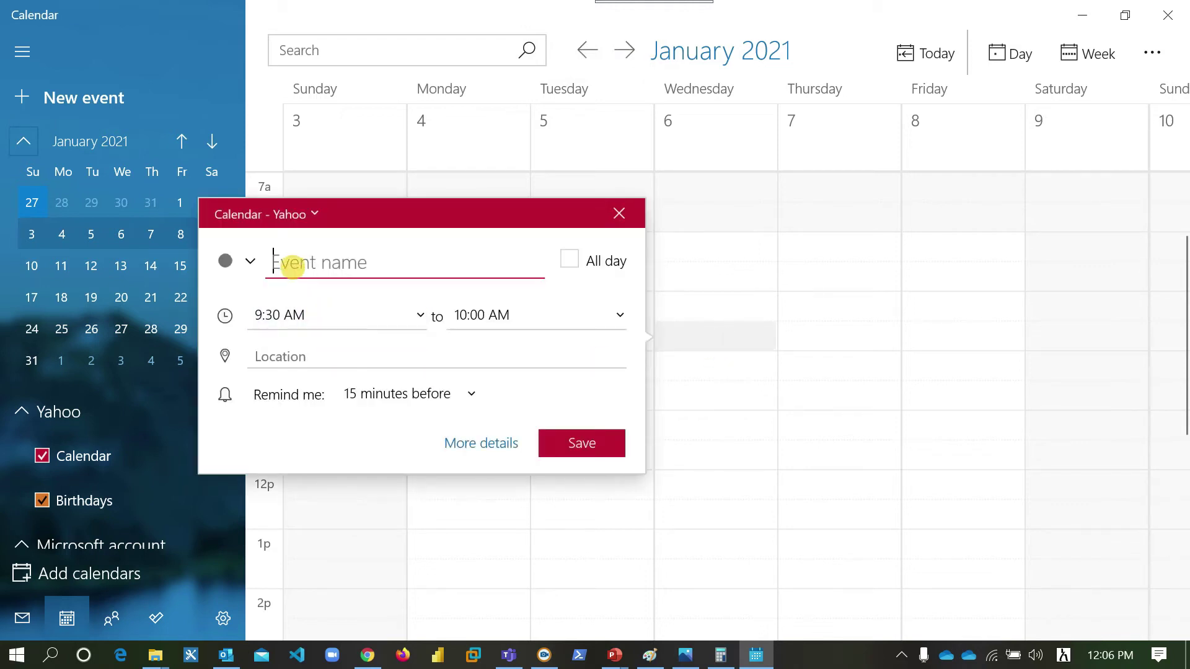
type("PT")
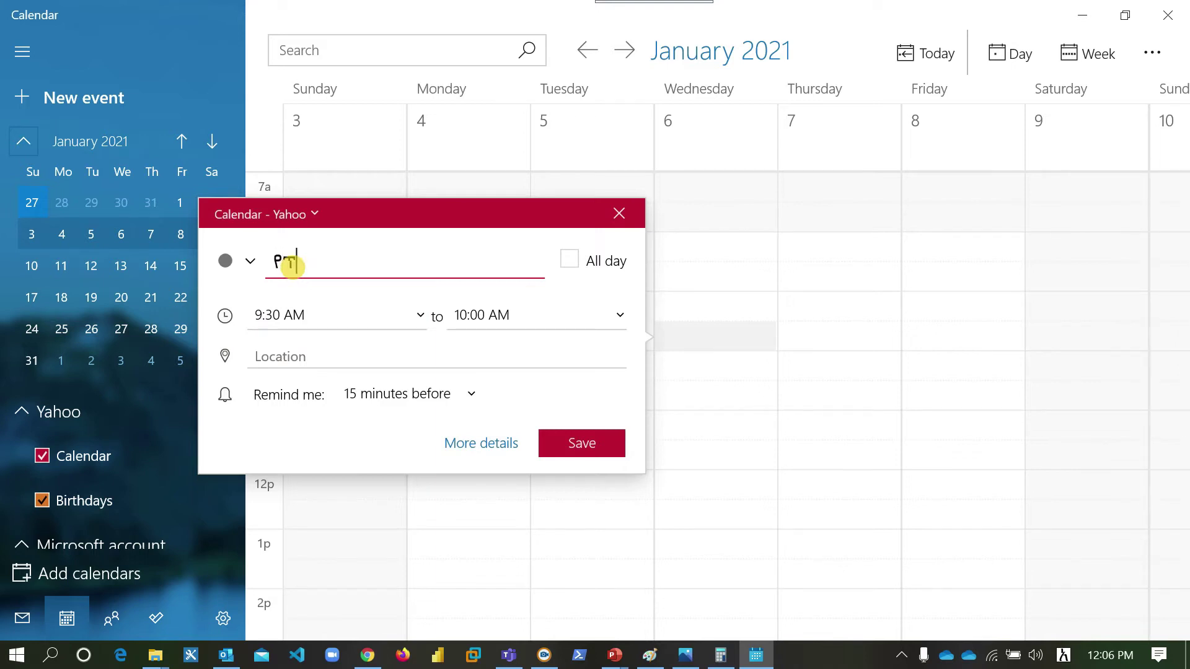
type("ሮጀክት")
key("BackSpace")
key("BackSpace")
key("BackSpace")
type("ክ")
key("BackSpace")
type("ክ")
type("ት ")
type("ሁን")
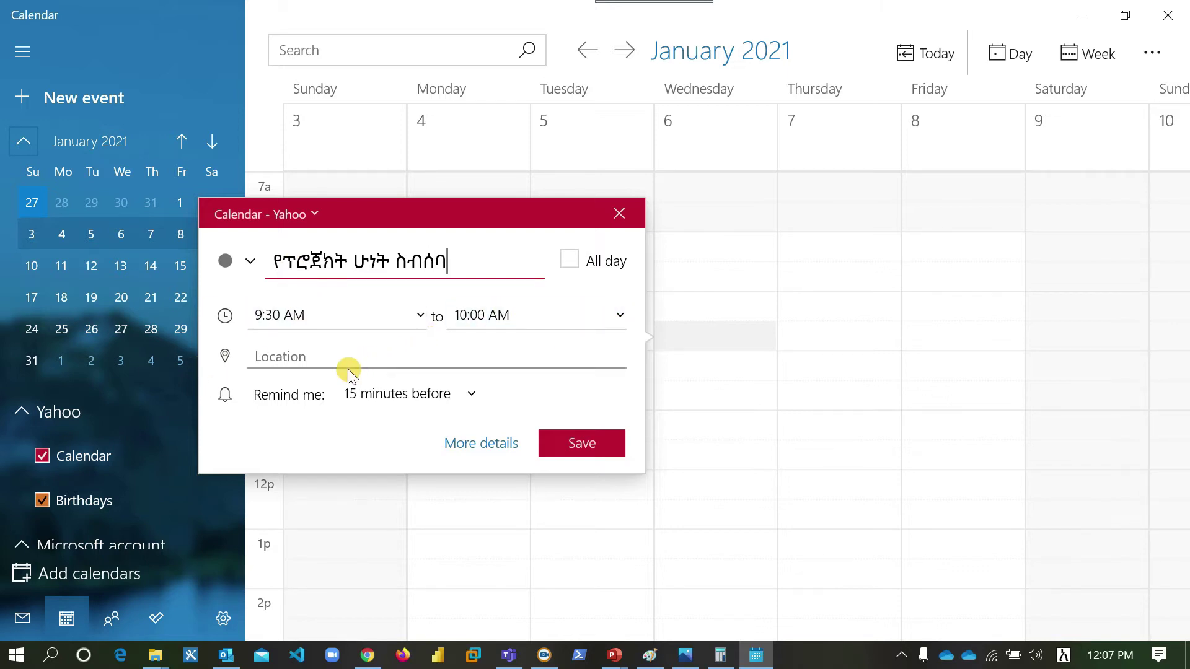
- Set the event's time to 8:30 AM through 11:30 AM and save it
left_click(421, 317)
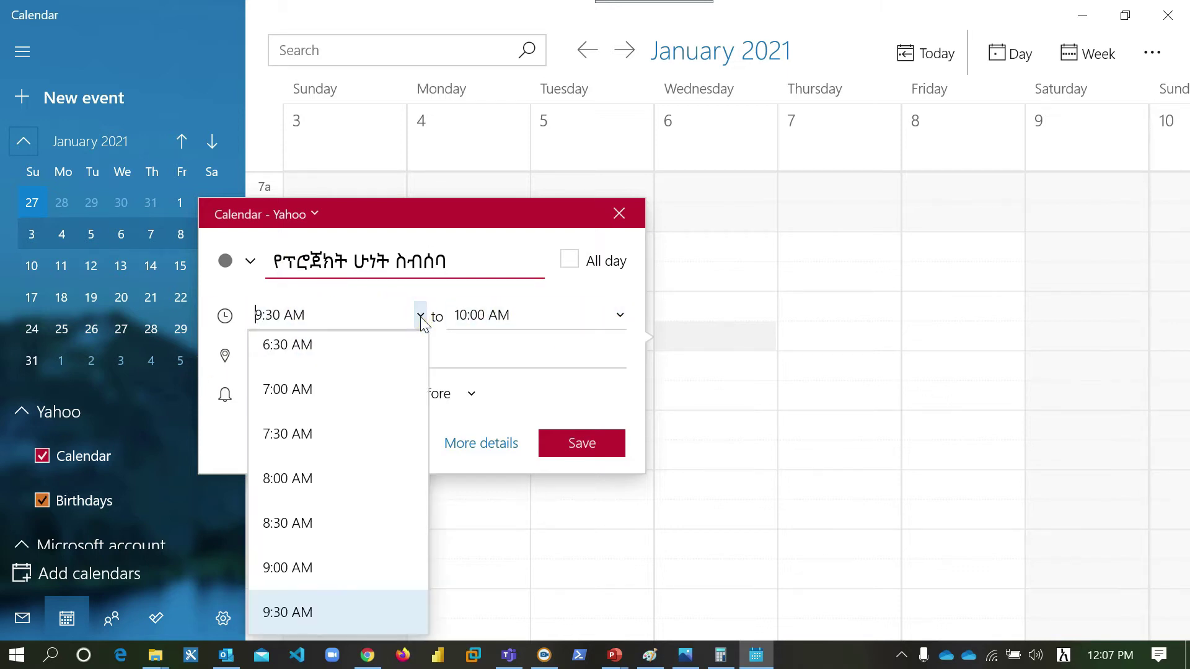
left_click(292, 527)
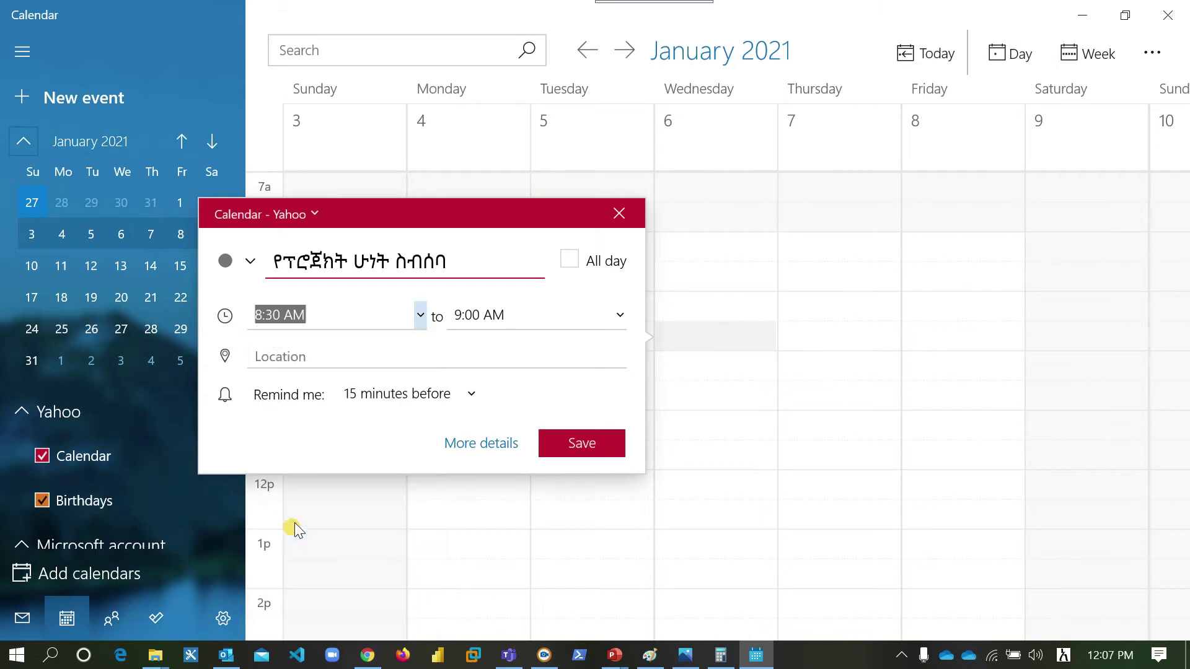
left_click(619, 313)
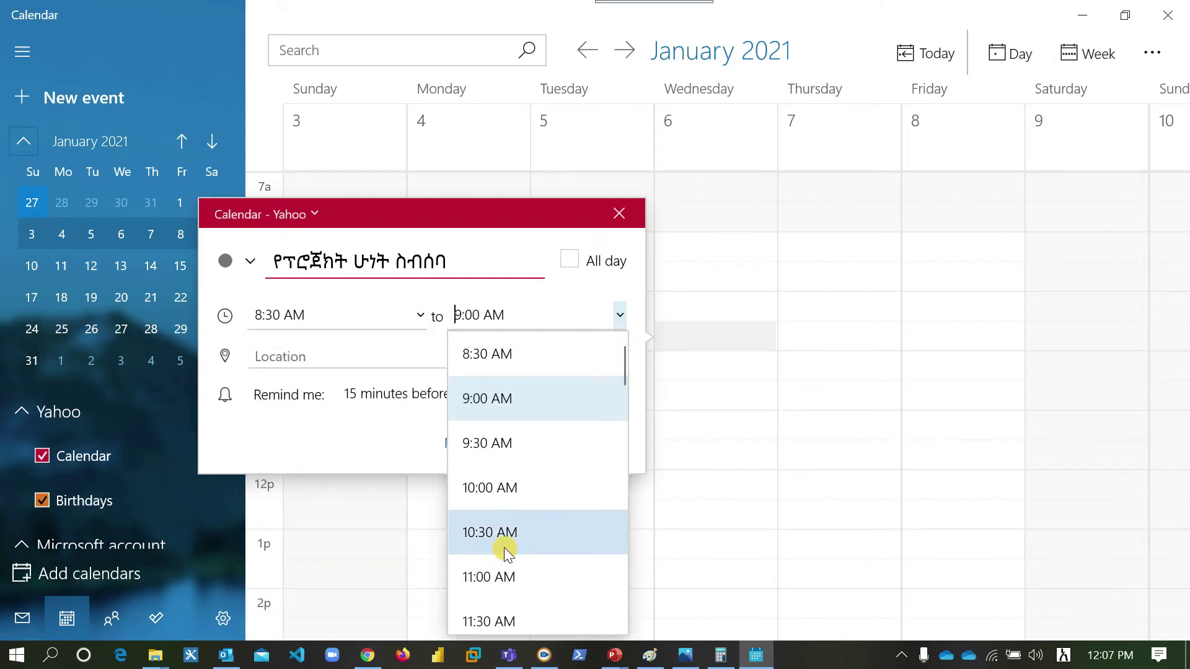
left_click(510, 619)
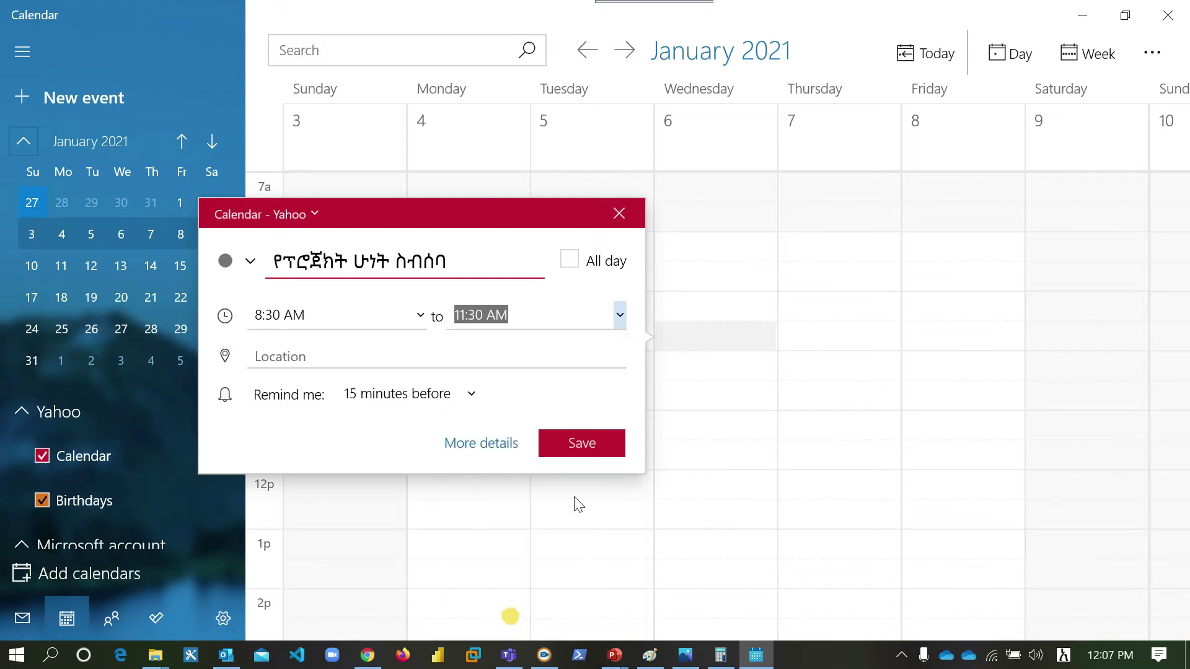
left_click(592, 442)
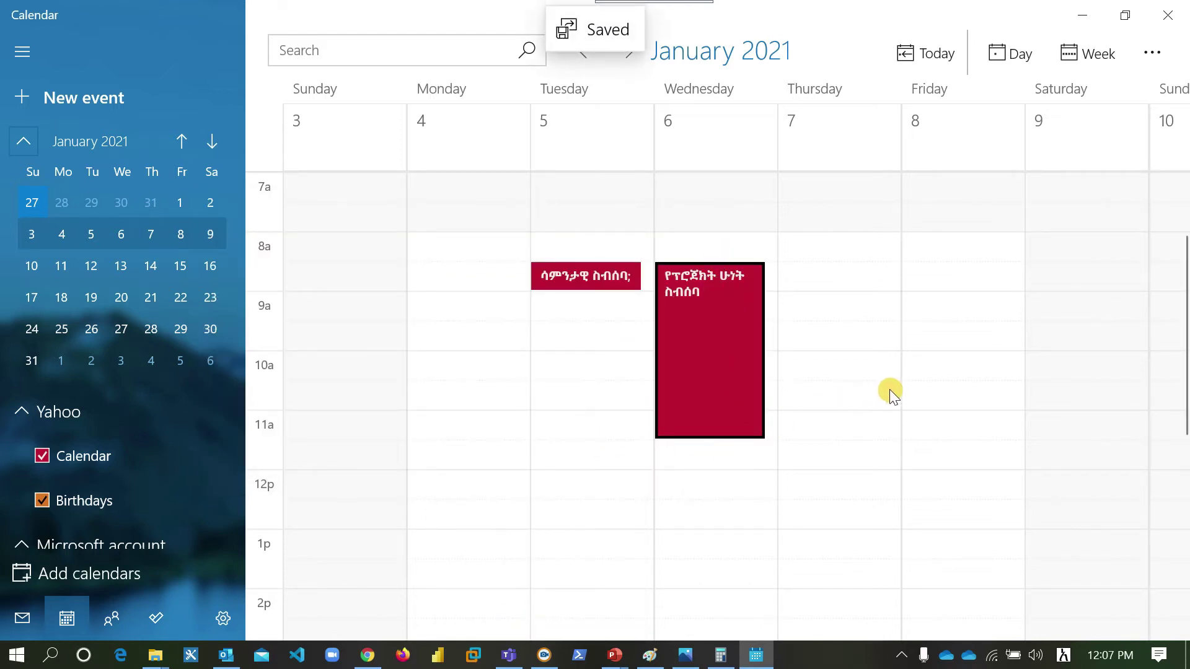
- Review the saved Wednesday event's details, return to the week view and check the additional view, print and sync options
left_click(724, 342)
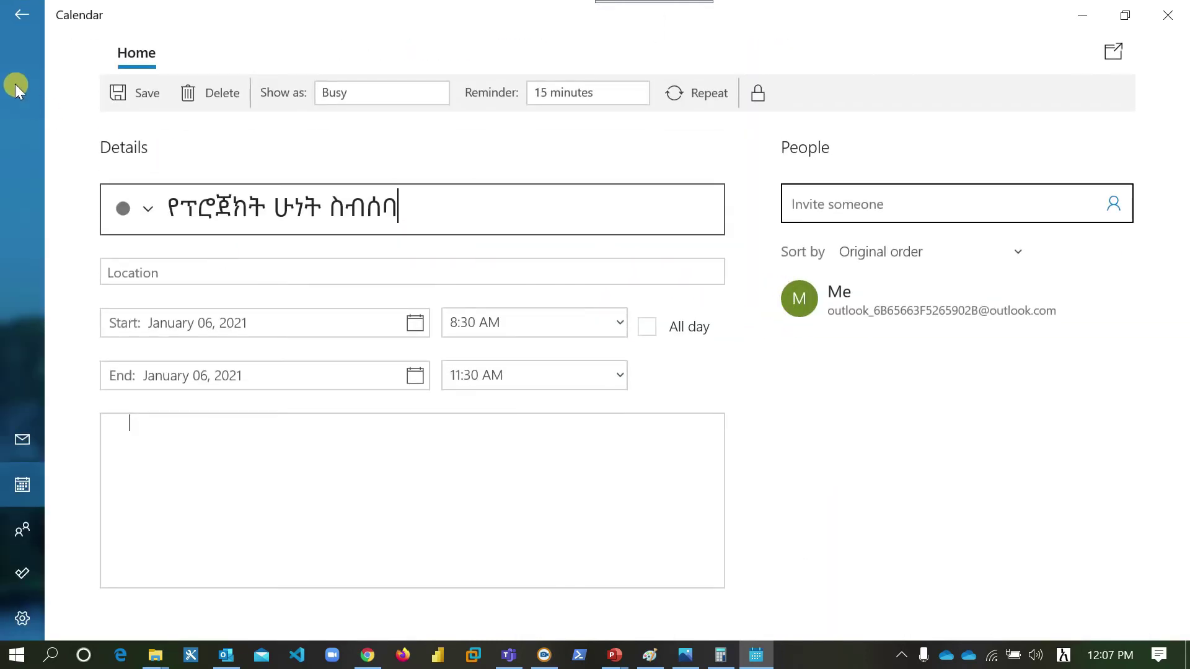
left_click(17, 16)
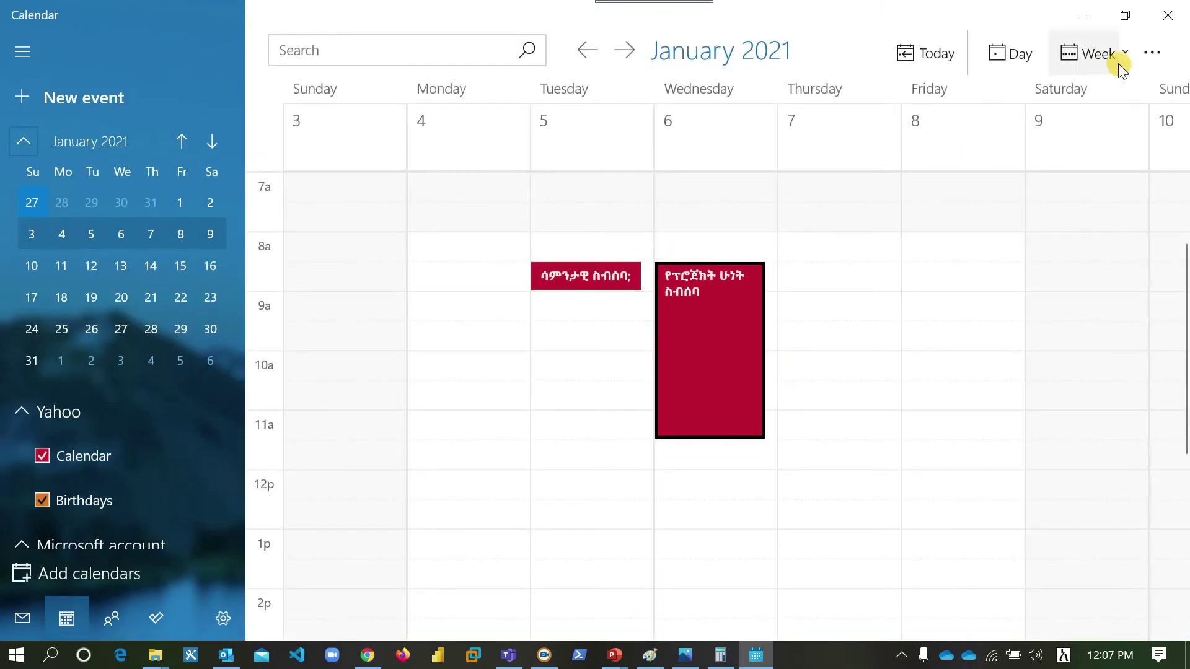
left_click(1152, 53)
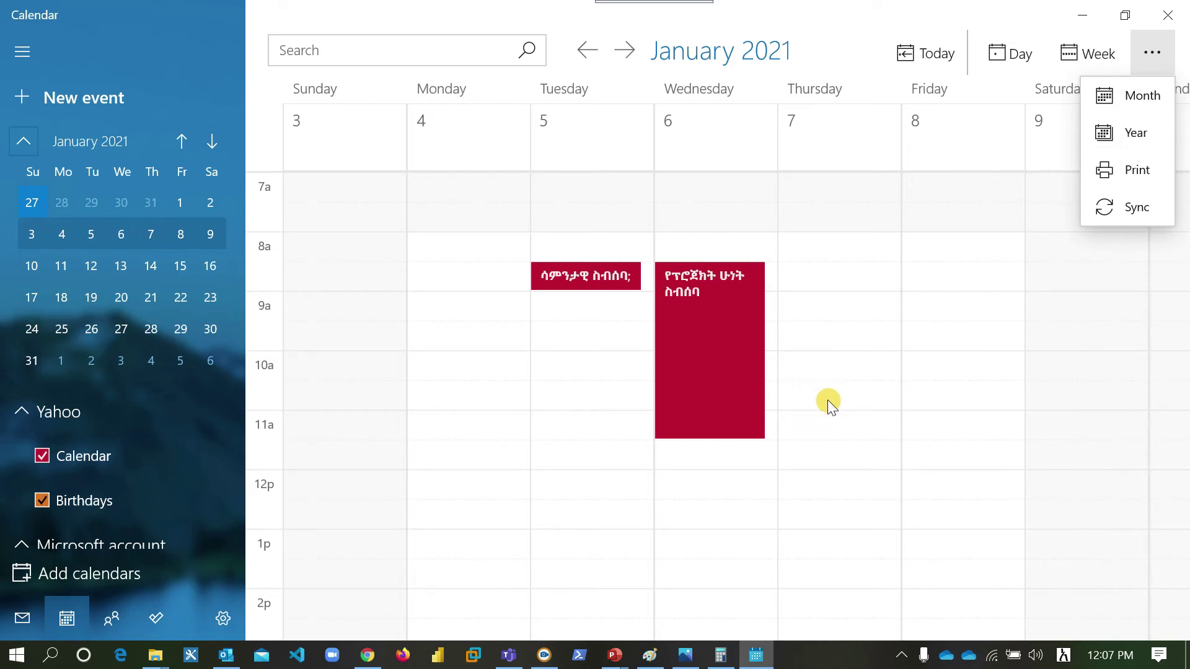
key("Escape")
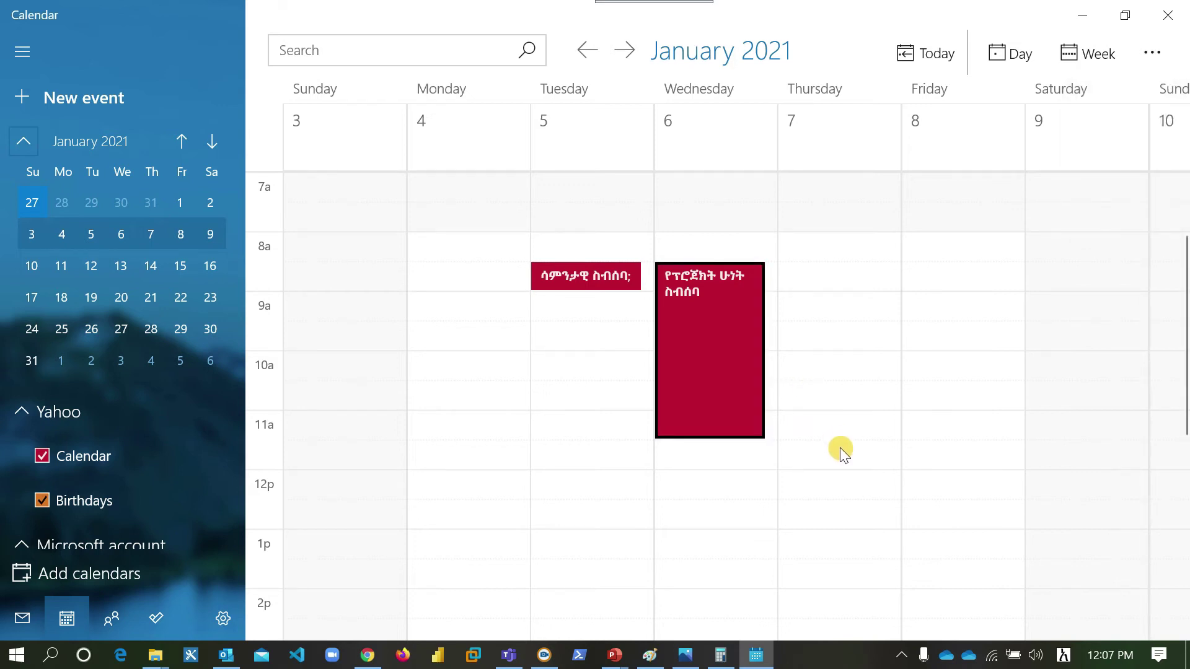
- Create and save an event named "የስራ ሰአት" on Thursday, January 7 from 11:30 AM to 12:00 PM
left_click(839, 447)
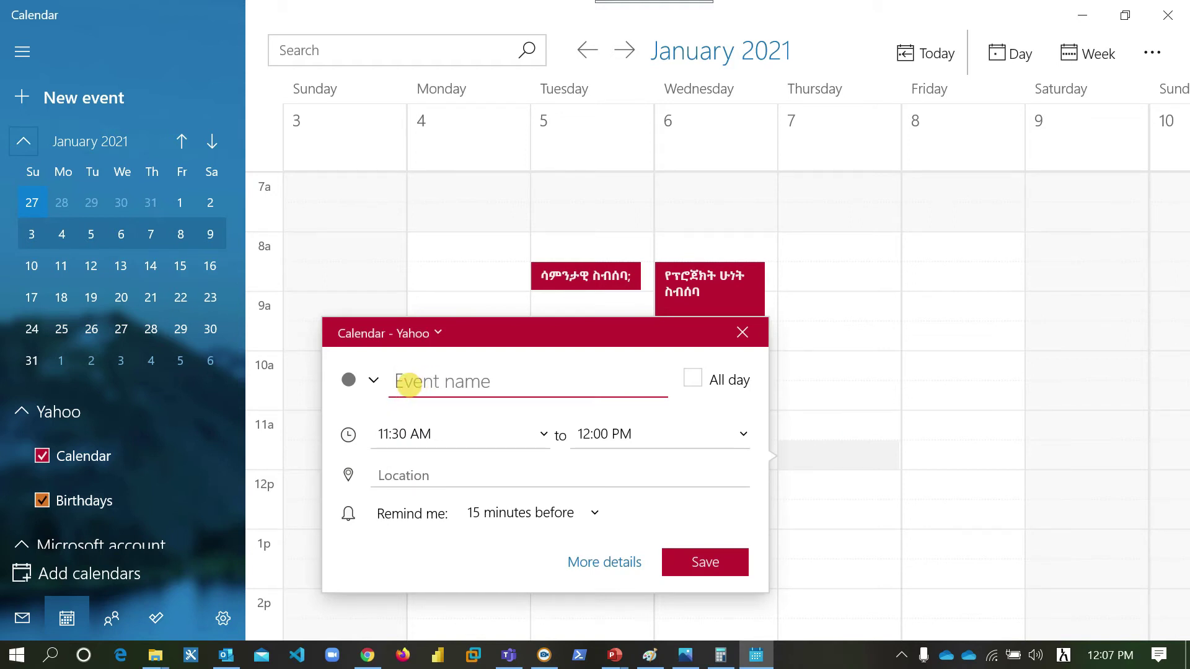
type("ዎር")
key("BackSpace")
key("BackSpace")
type("ይ")
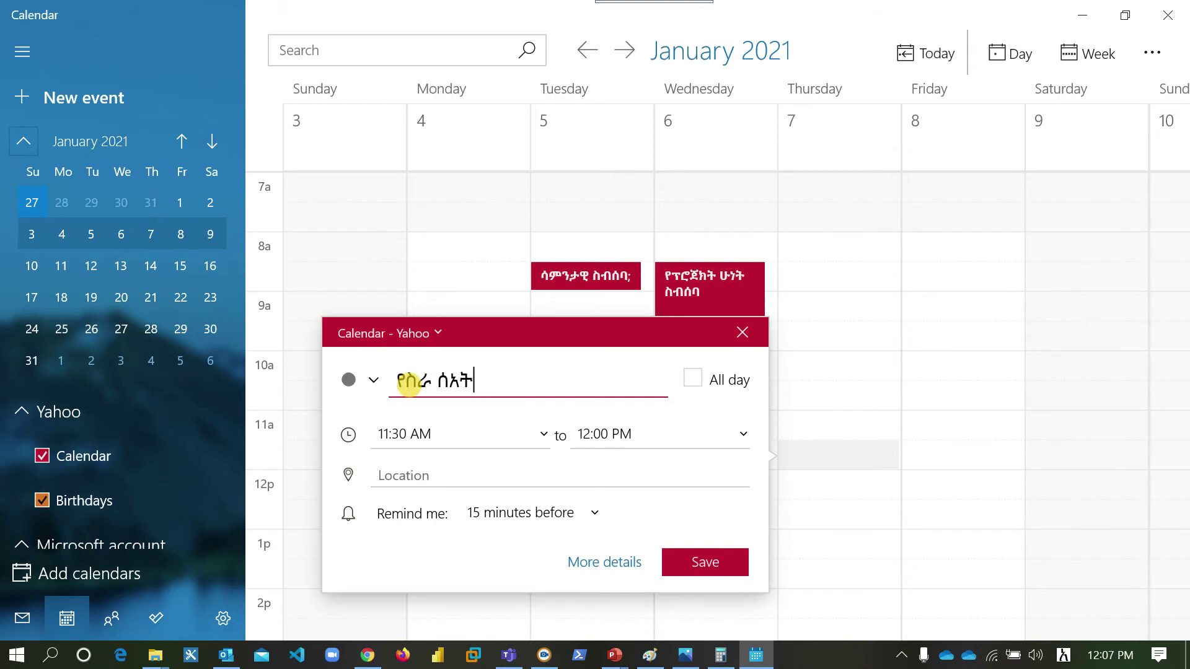
left_click(713, 563)
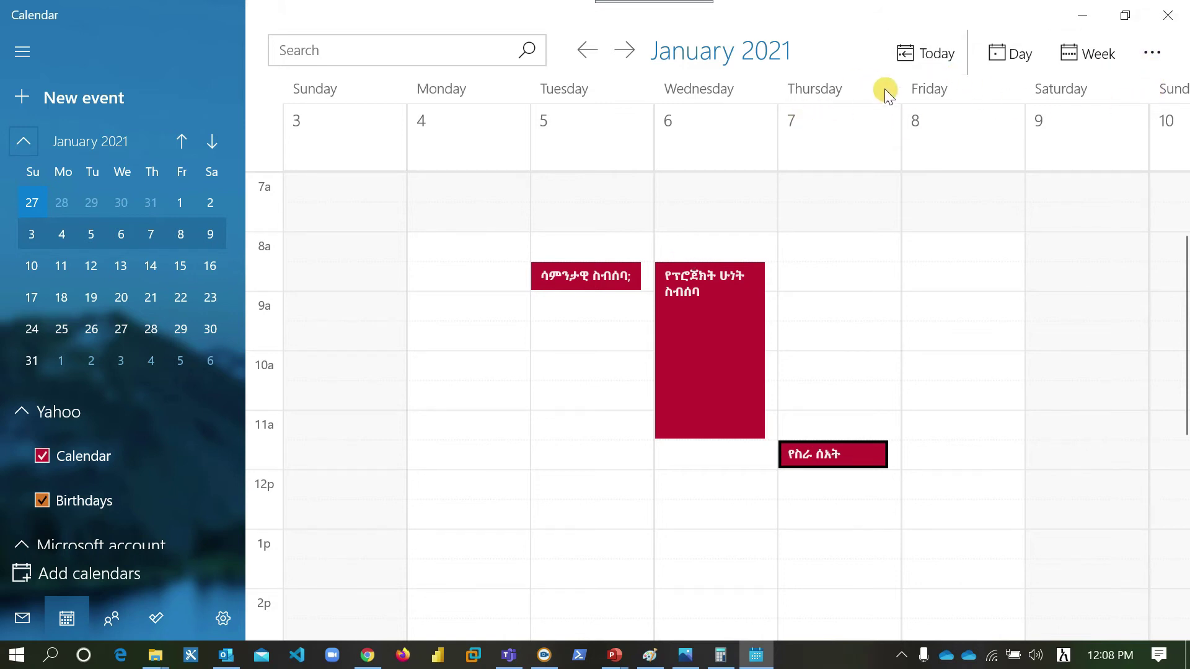
- Look over the week's events and view the summary of Wednesday's "የፕሮጀክት ሁነት ስብሰባ" event
scroll(1087, 126, "right", 3)
scroll(1088, 126, "left", 3)
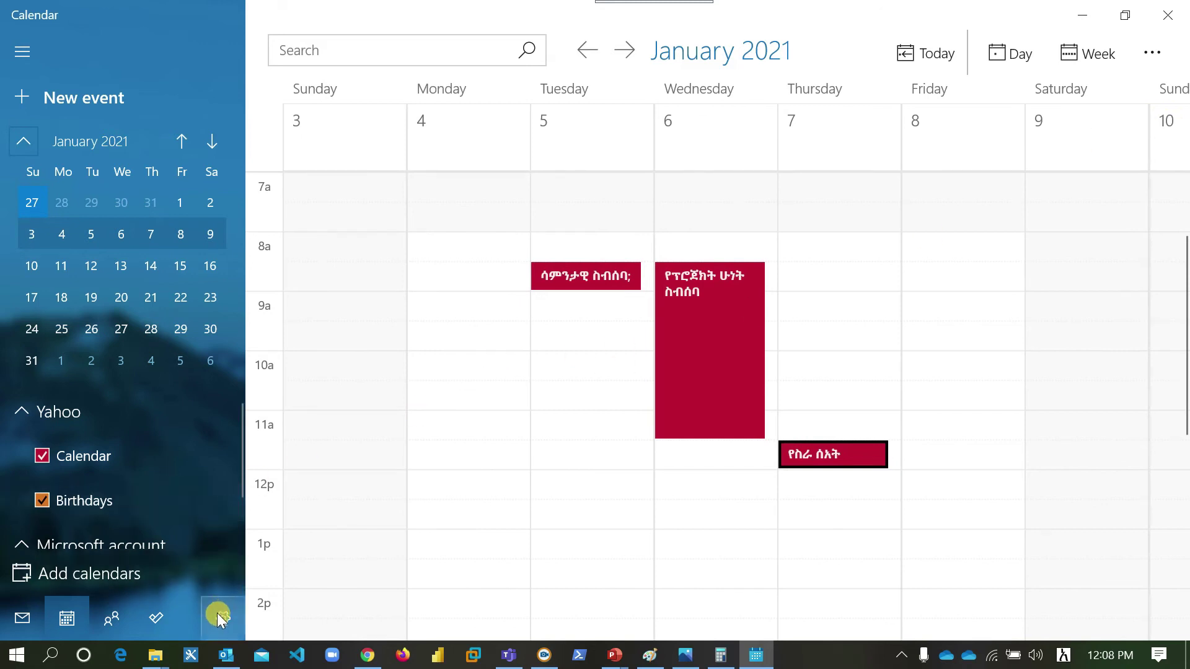
left_click(552, 276)
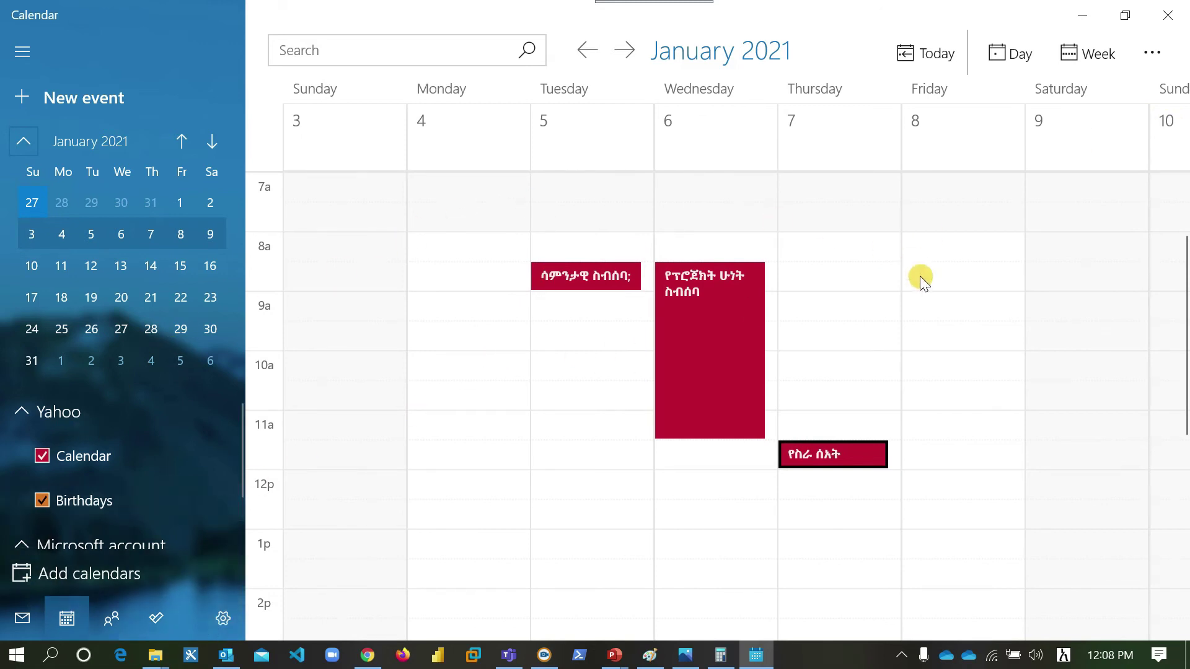
left_click(760, 367)
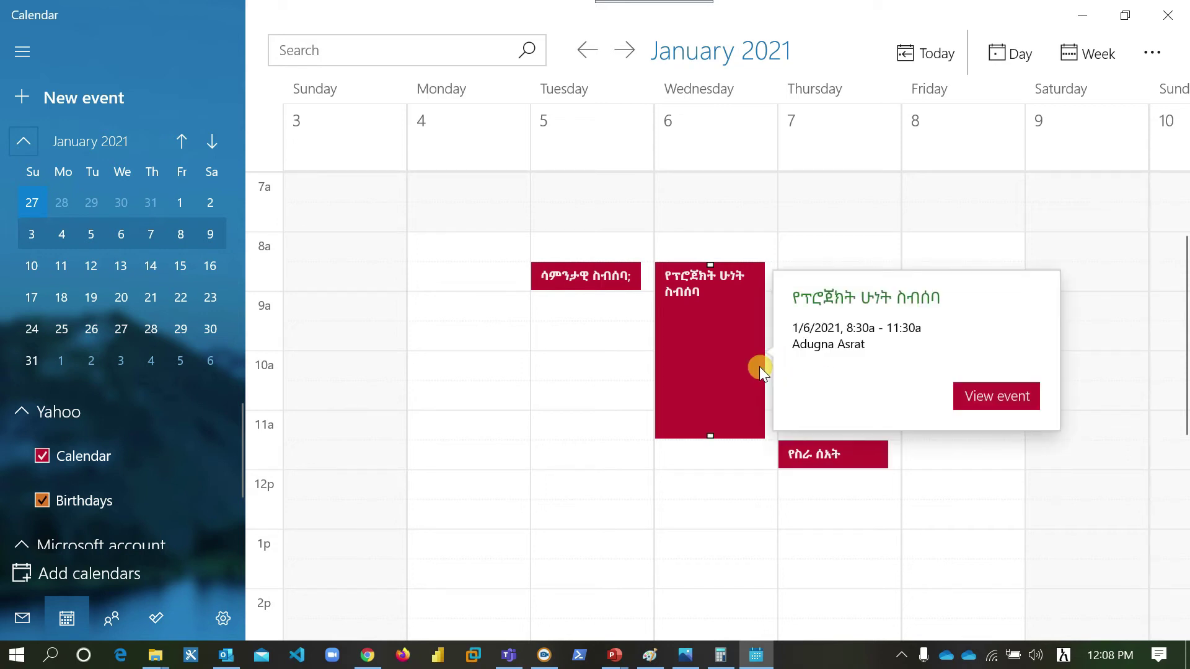
key("Escape")
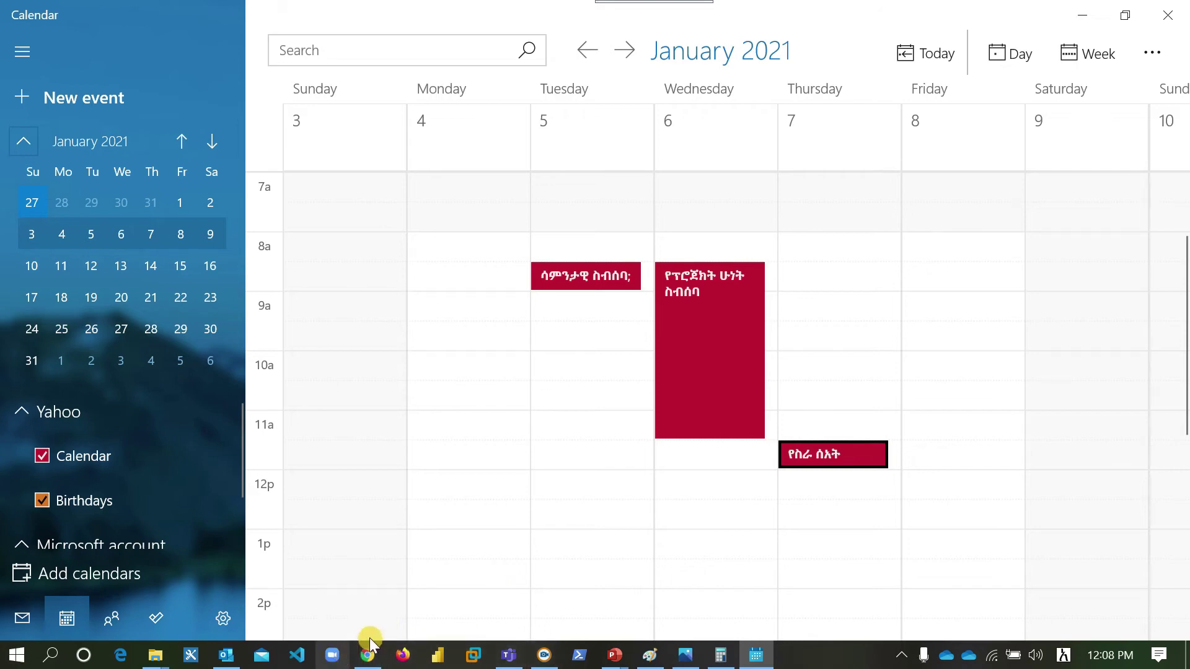
- Switch to Outlook and view the Microsoft 365 Business Basic invoice message
left_click(227, 656)
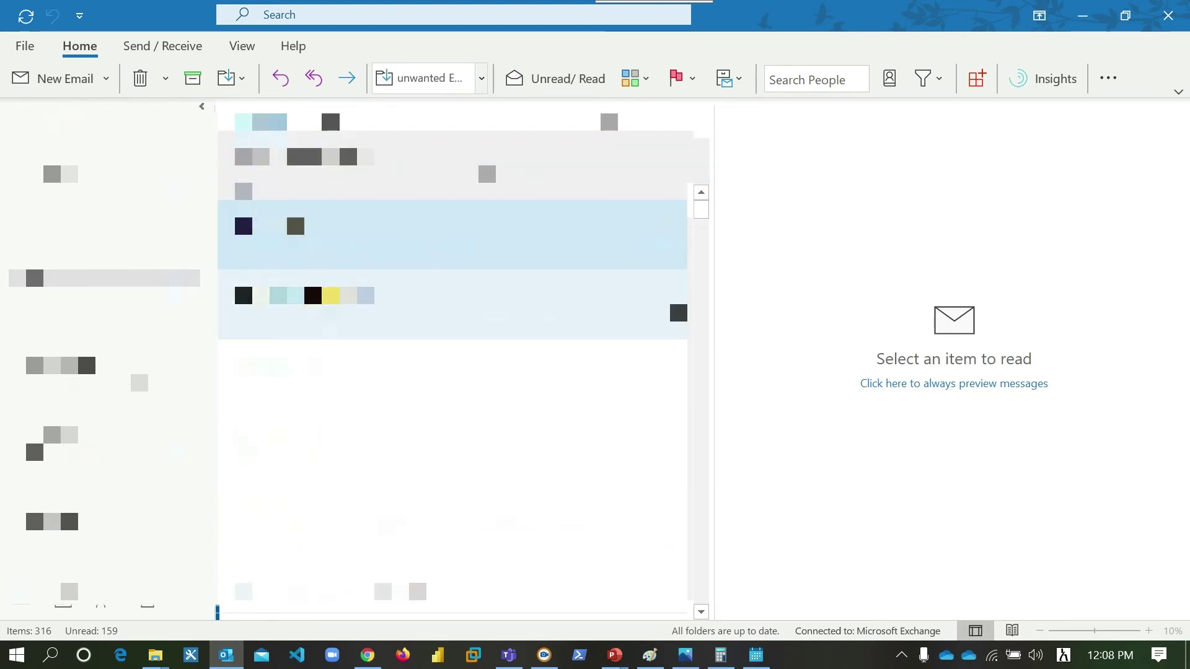
left_click(330, 243)
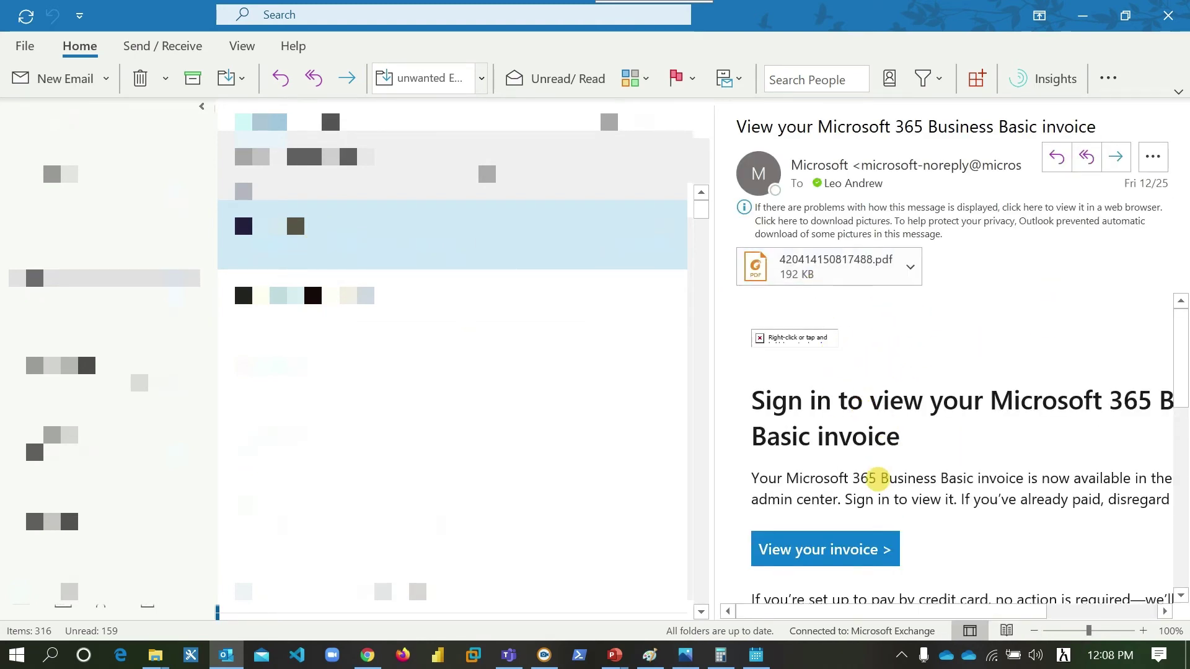
scroll(878, 481, "down", 2)
scroll(879, 483, "up", 2)
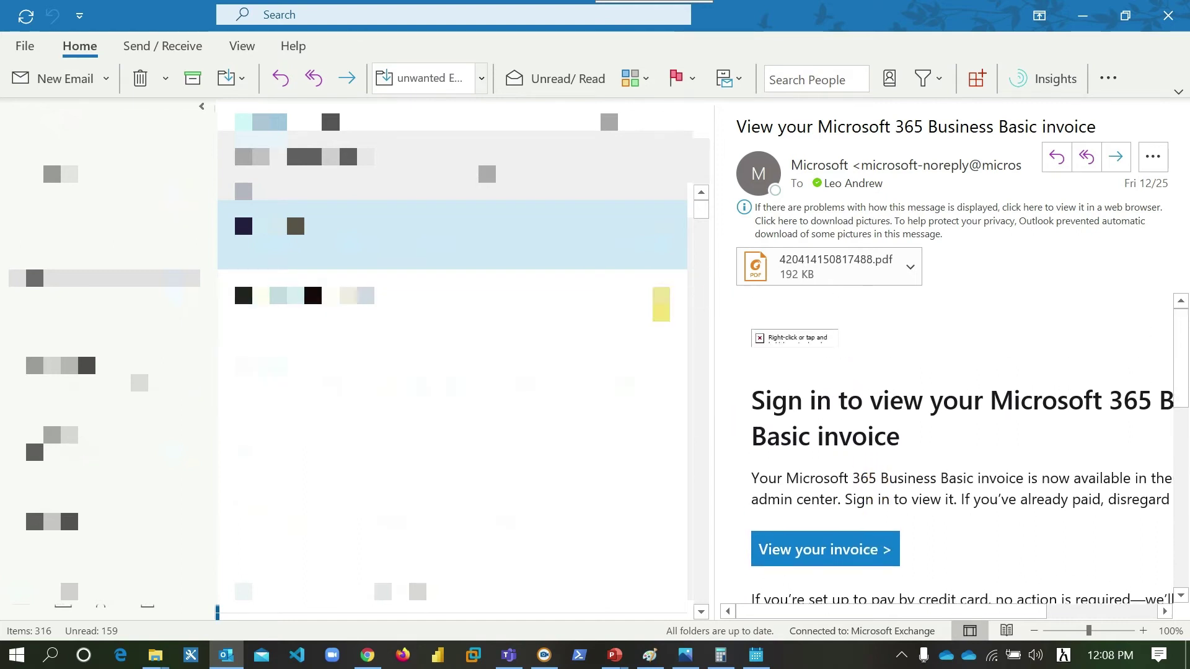
- Create a new meeting invitation titled "አጠቃላይ ስብሰባ"
left_click(107, 81)
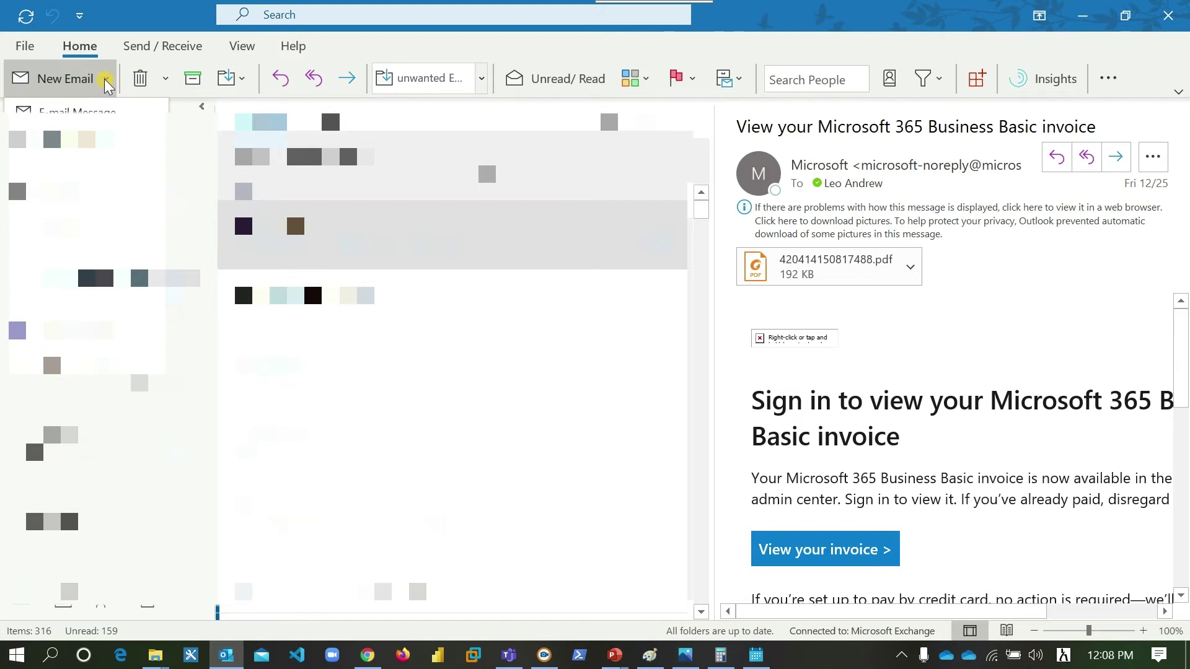
left_click(107, 83)
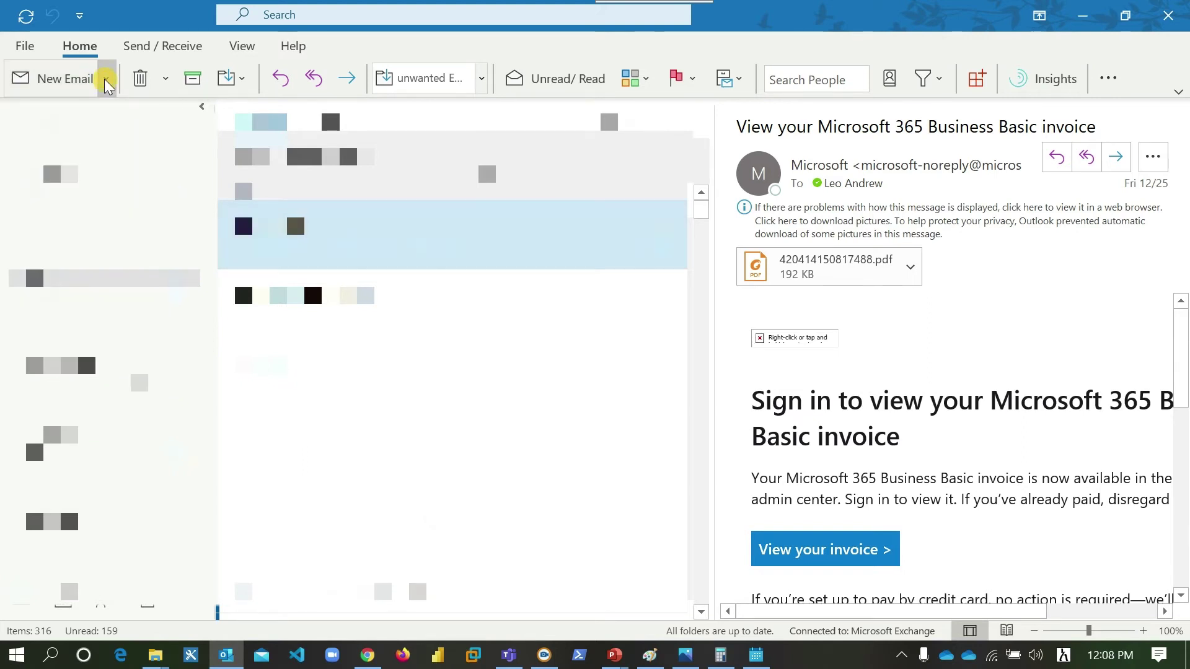
left_click(106, 84)
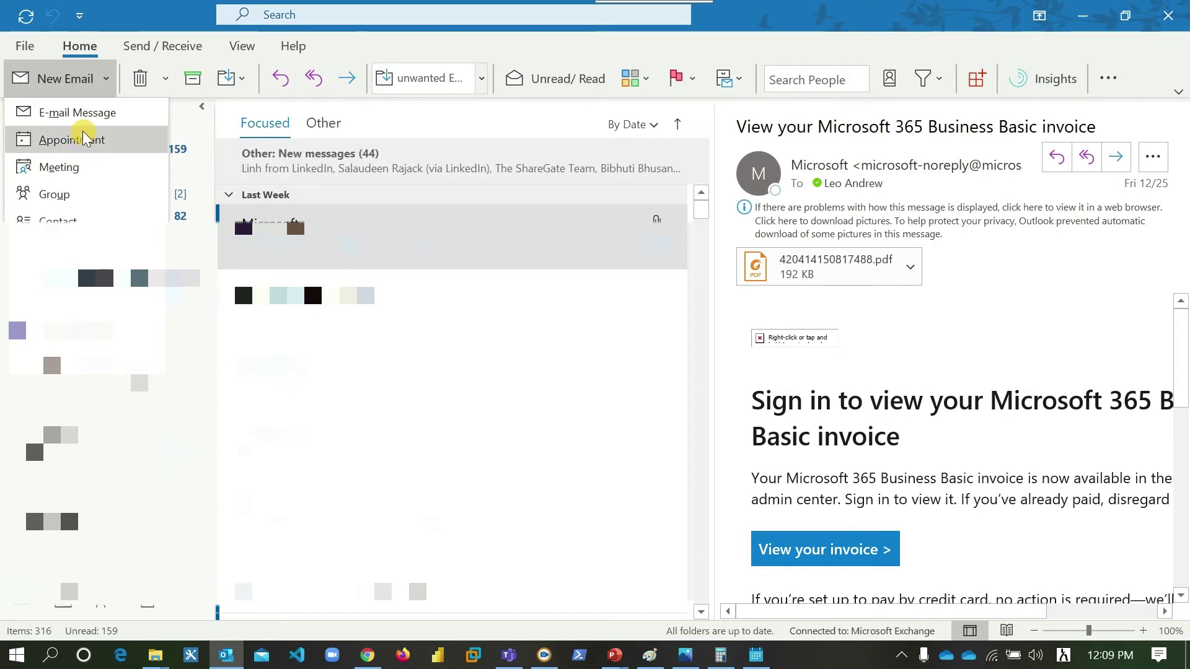
left_click(80, 167)
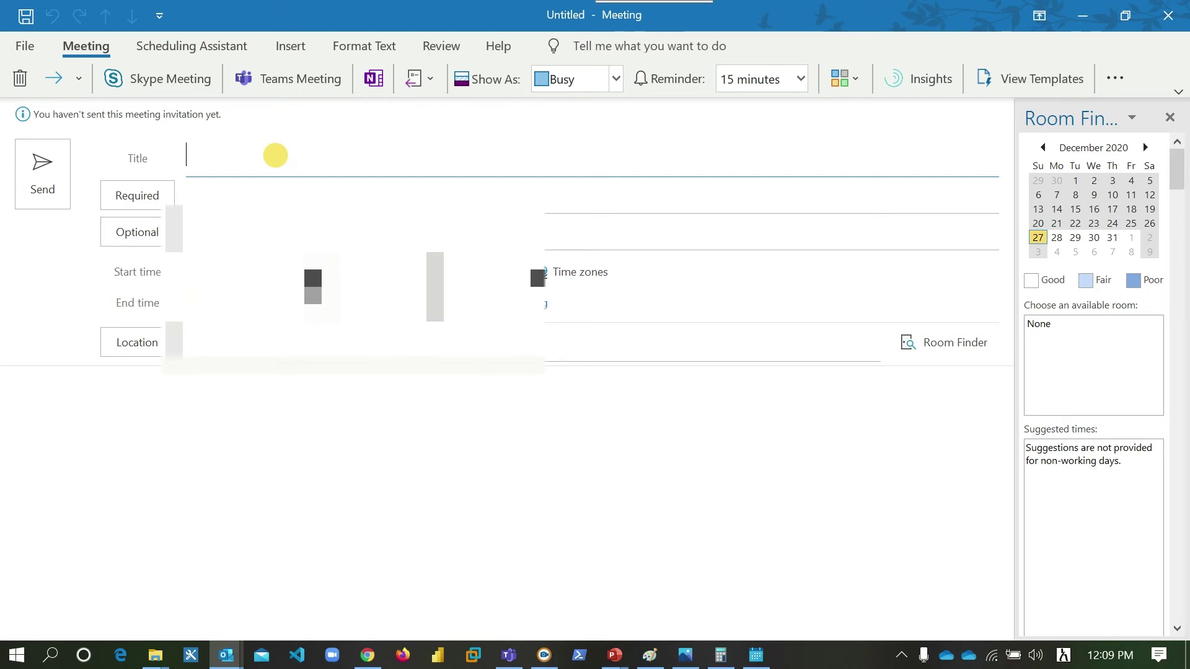
type("አጠቅ")
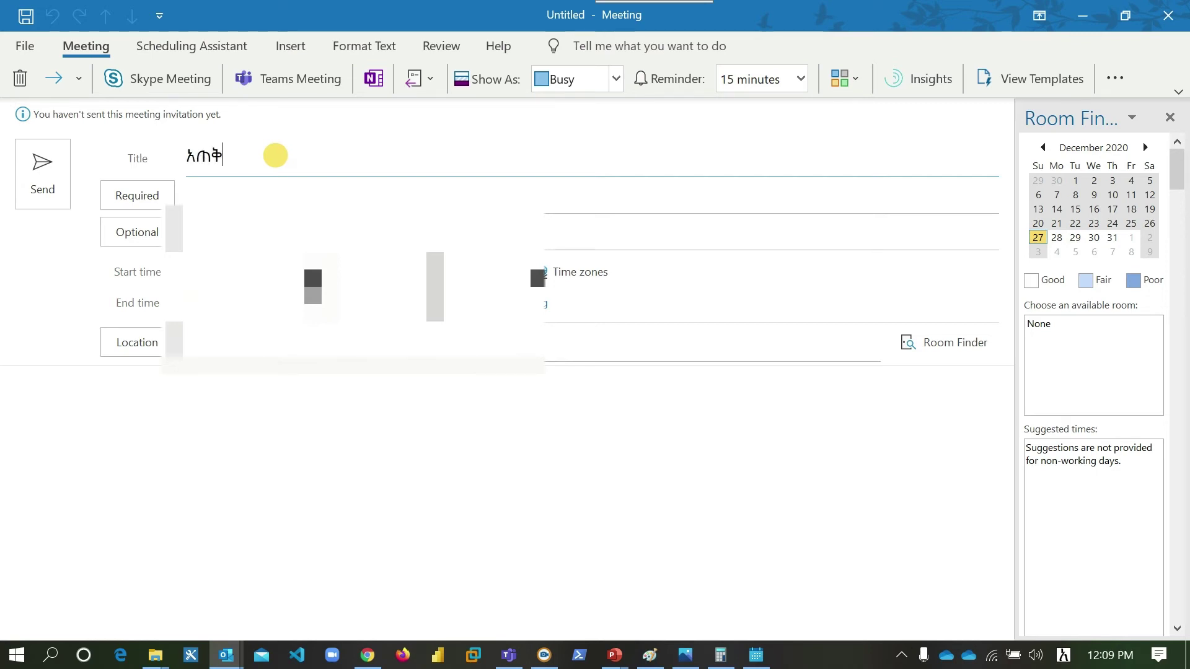
type("ላይ ስብ")
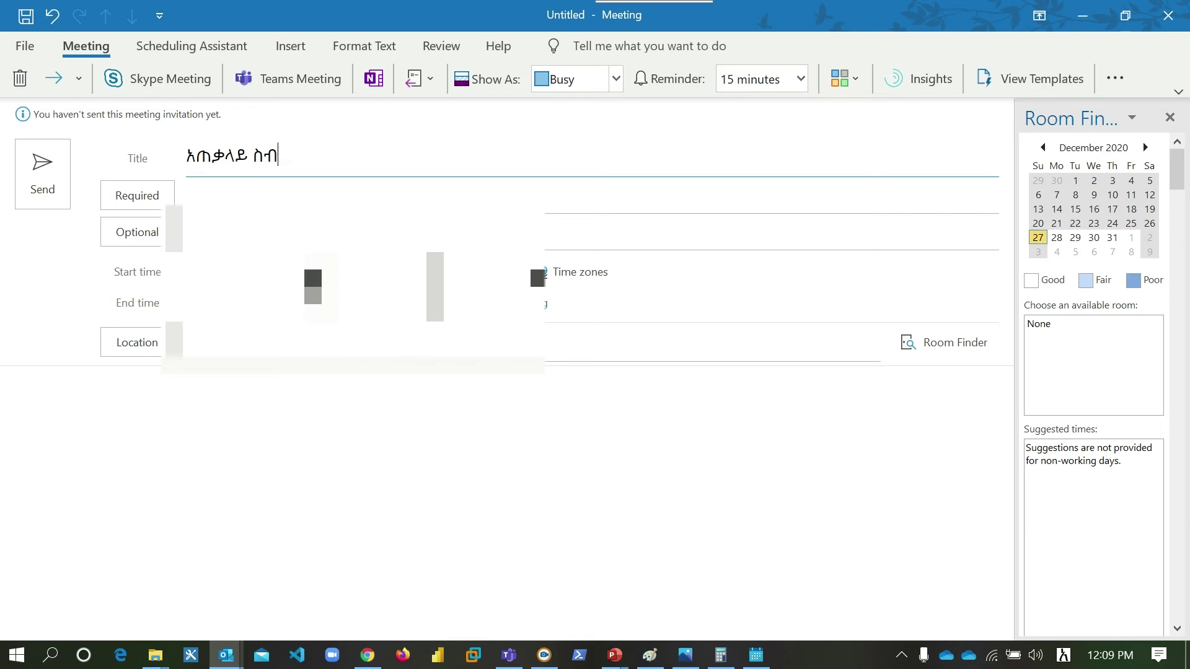
type("ሰባ")
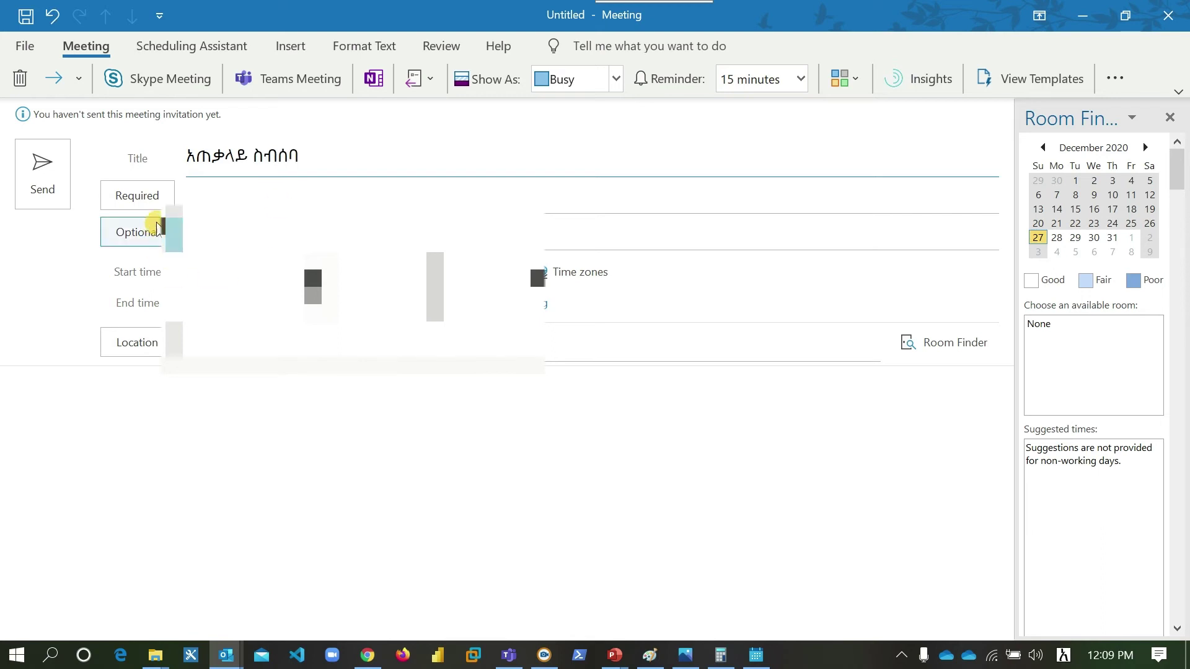
left_click(212, 199)
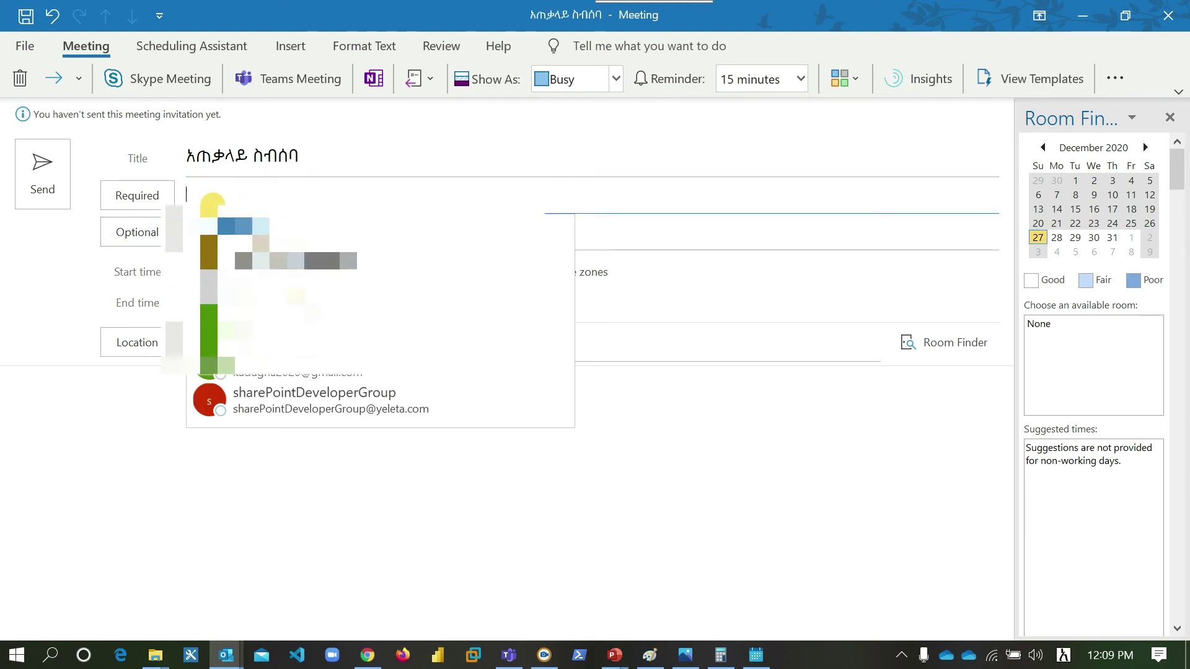
type("አዱግ")
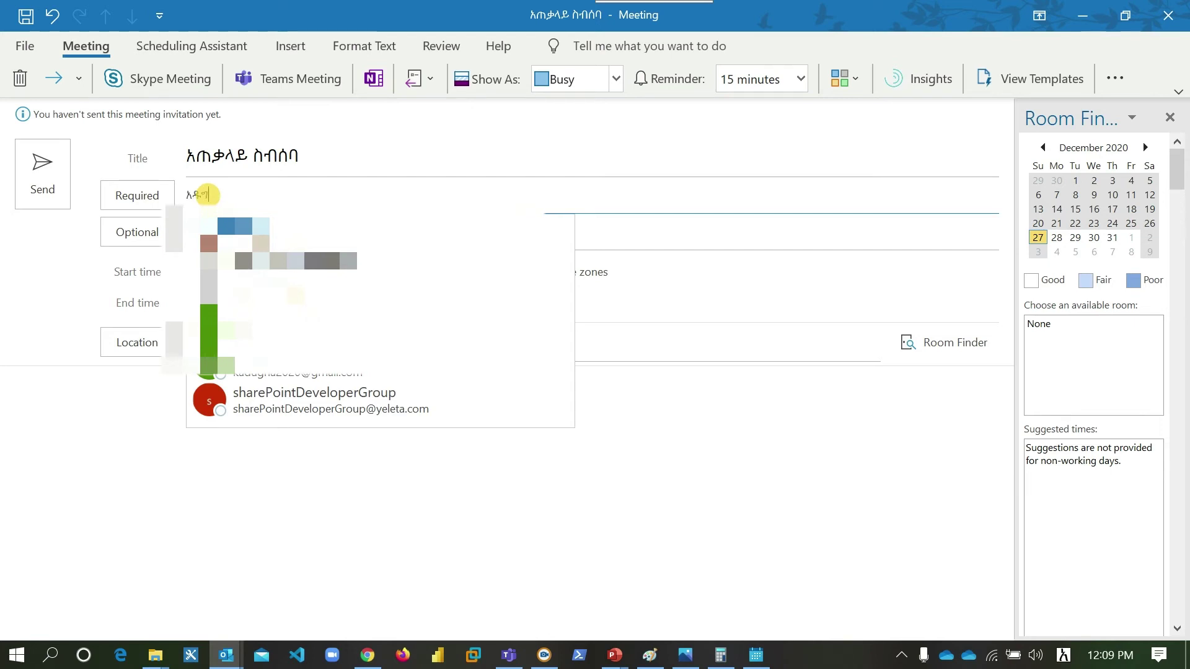
key("BackSpace")
key("BackSpace")
key("BackSpace")
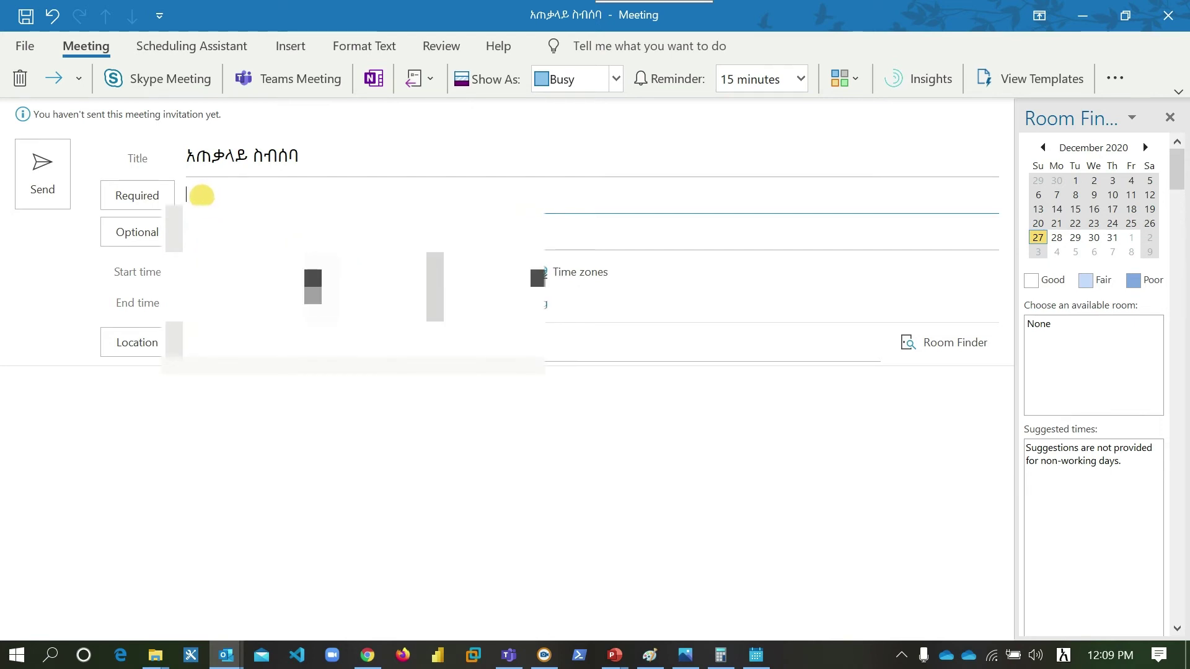
- Add the suggested contact with the Gmail address as a required attendee and make the invitation a Teams meeting
left_click(202, 196)
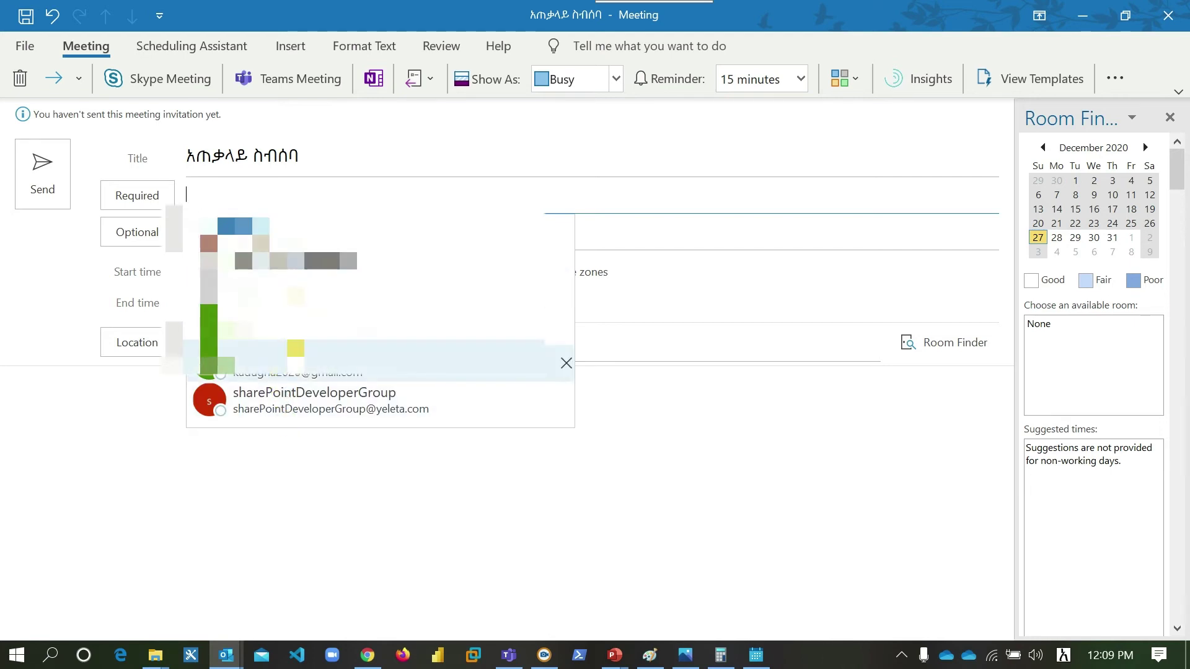
left_click(296, 356)
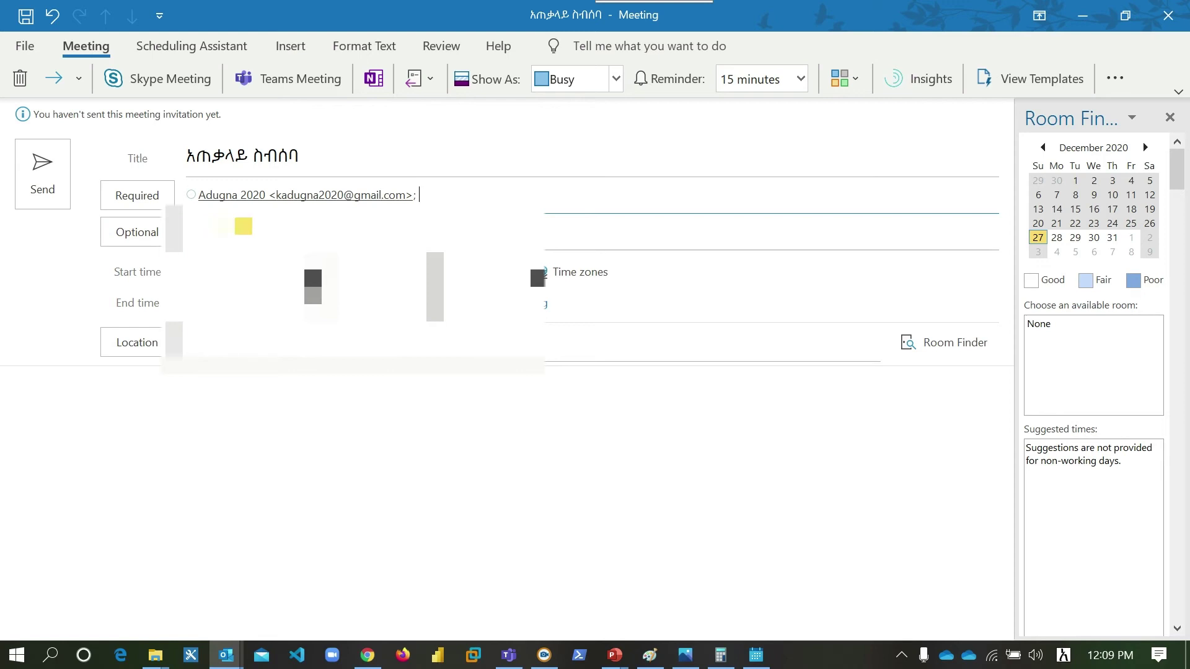
left_click(243, 226)
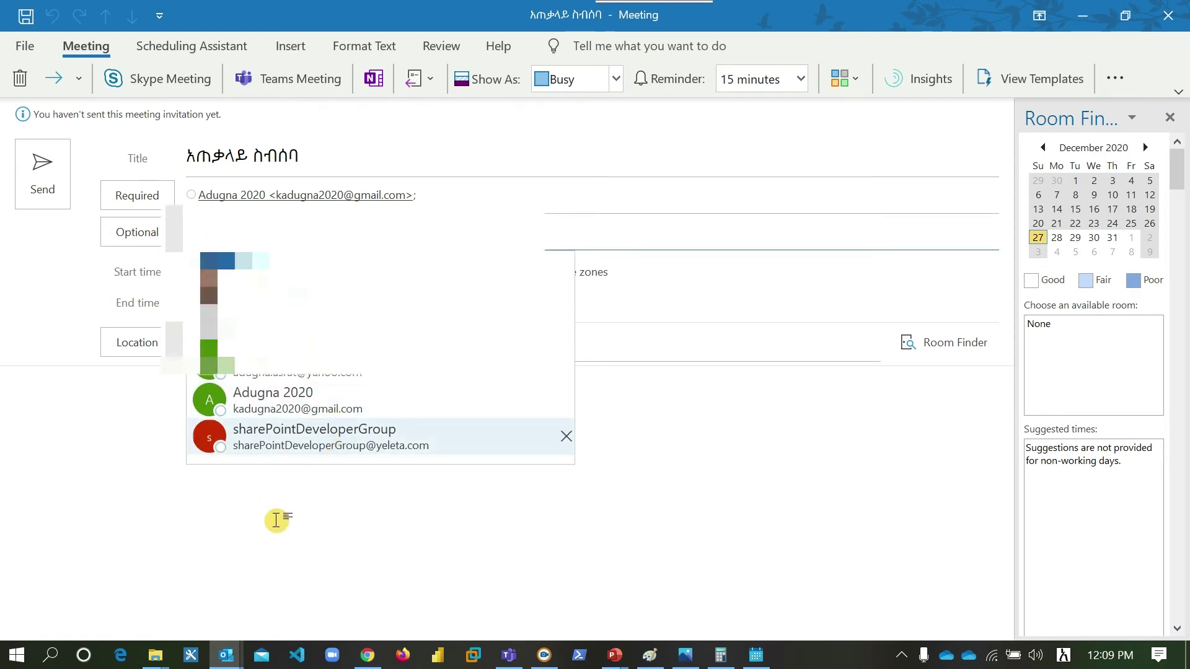
left_click(286, 547)
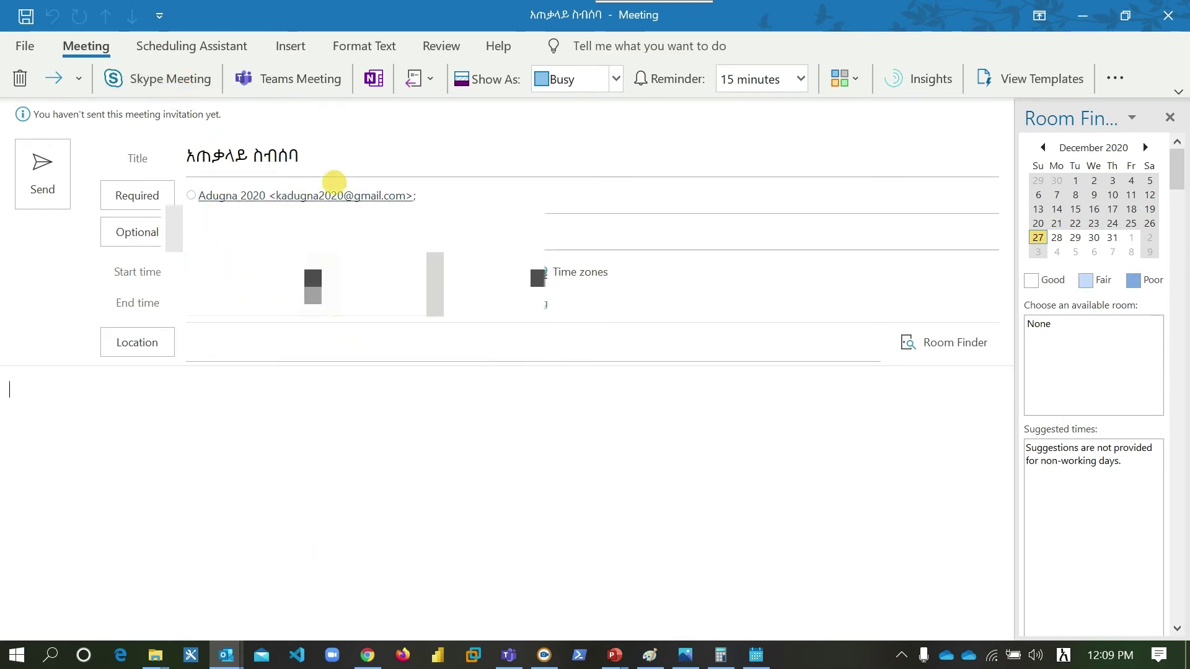
left_click(217, 343)
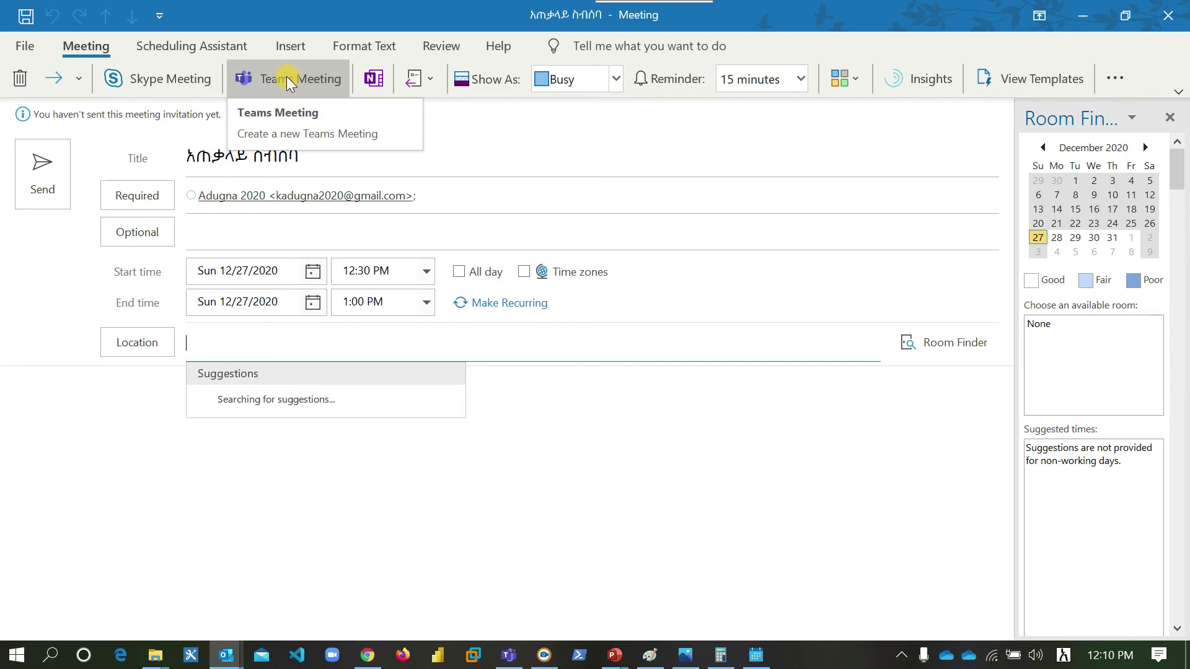
left_click(282, 80)
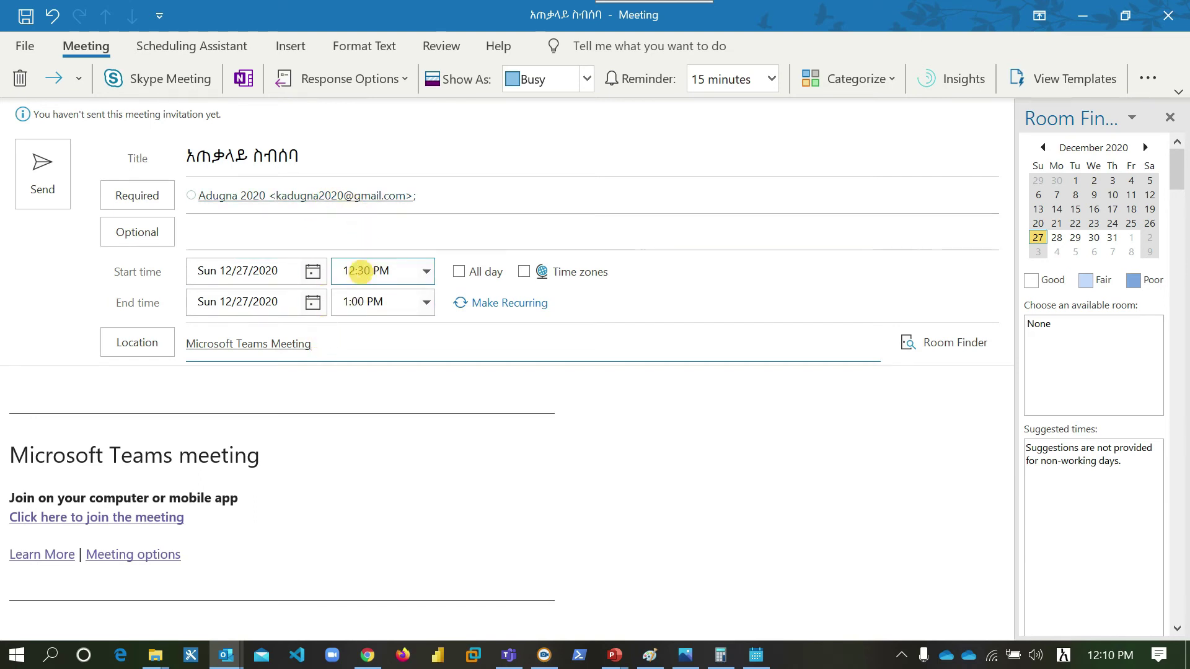
- Check the attendees' availability in the Scheduling Assistant and place the meeting on Monday 12/28/2020 from 10:30 to 11:00 AM
left_click(194, 48)
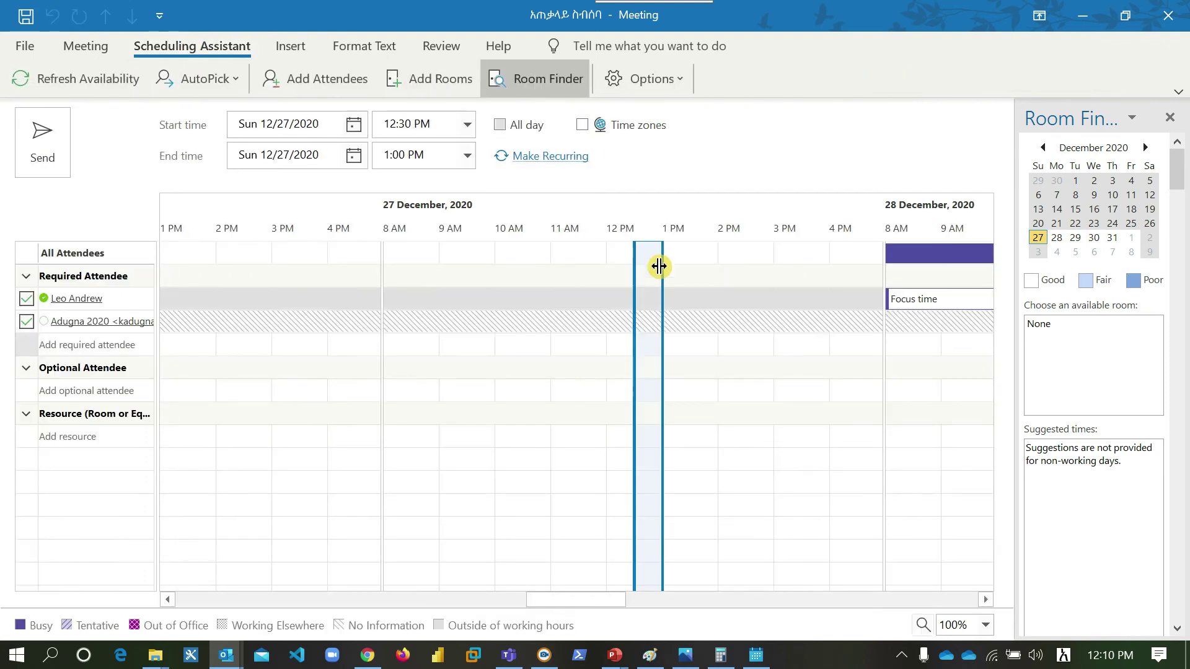
mouse_move(568, 603)
left_mouse_down()
mouse_move(589, 599)
mouse_move(563, 597)
mouse_move(573, 597)
left_mouse_up()
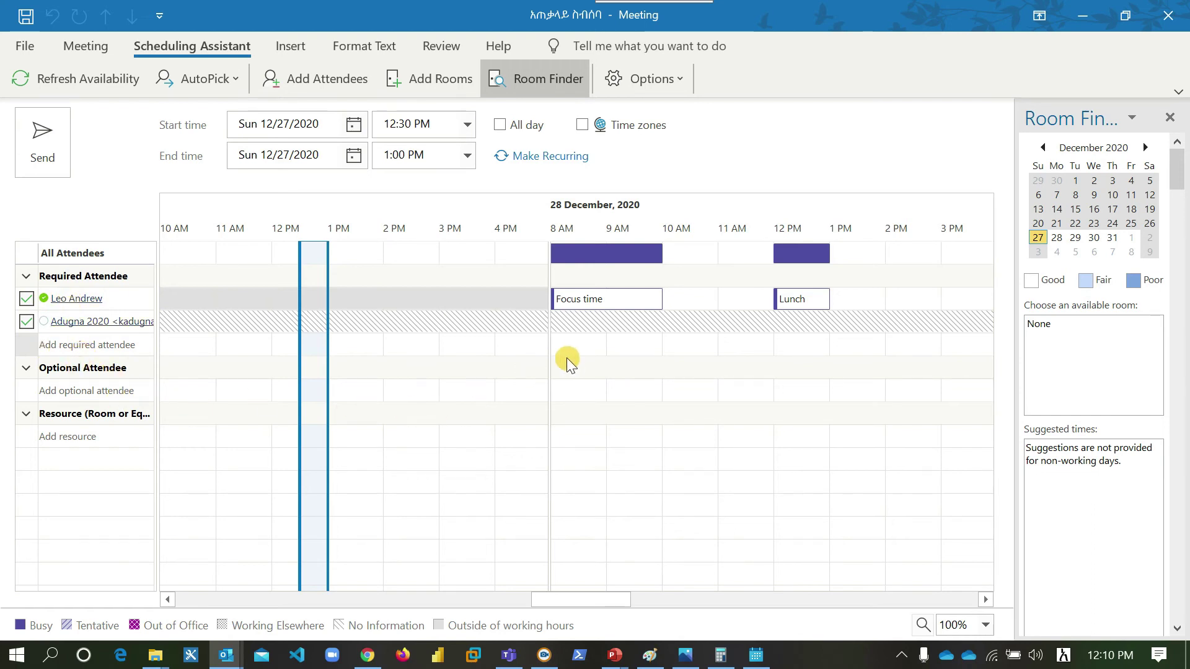
left_click(698, 258)
left_click(740, 251)
left_click(690, 264)
left_click(709, 477)
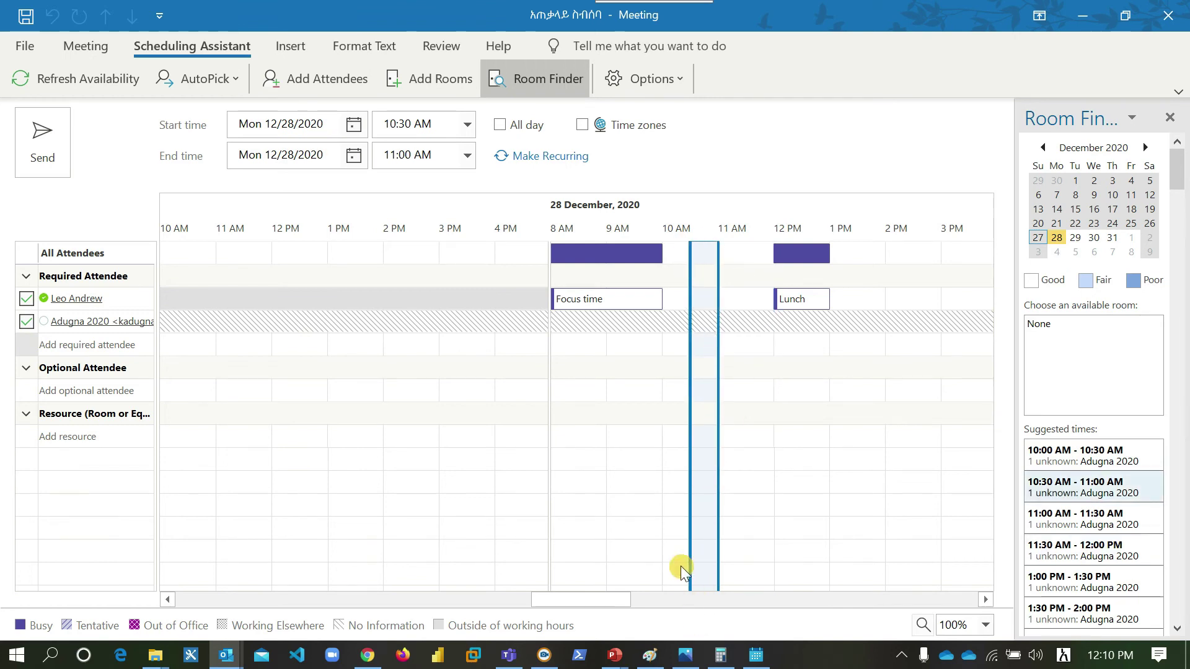
- Try other meeting slots, including Sunday 3:30 PM and Monday 1:30 PM, and move the date to Wednesday 12/30/2020
left_click(459, 257)
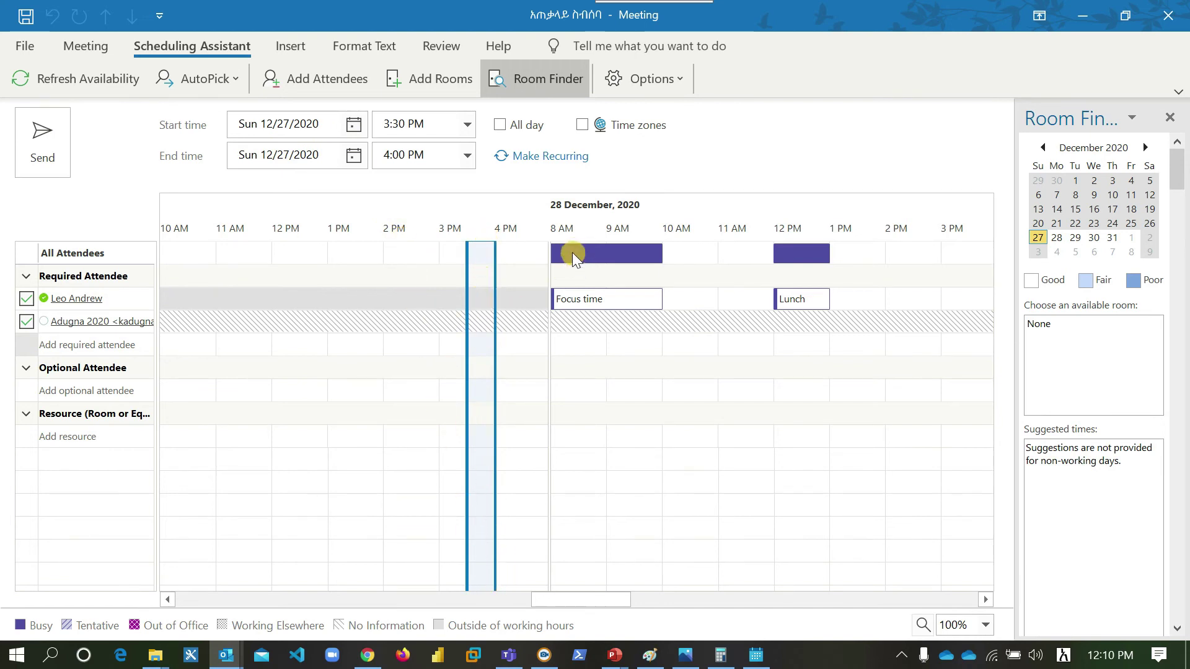
left_click(701, 252)
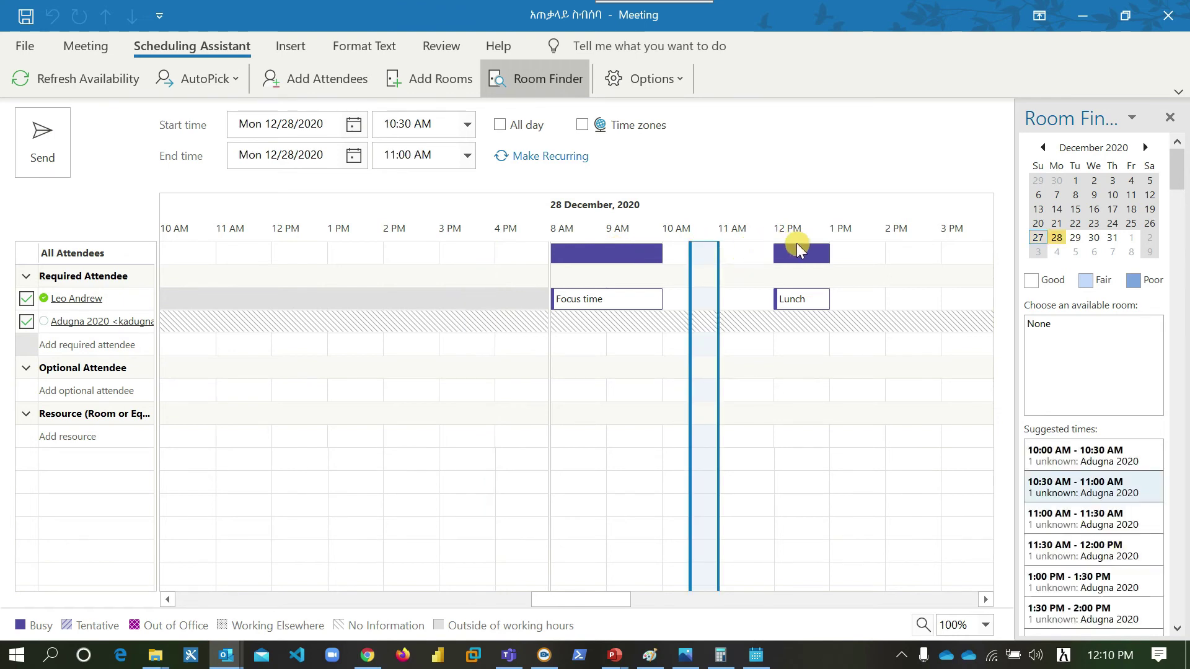
left_click(860, 255)
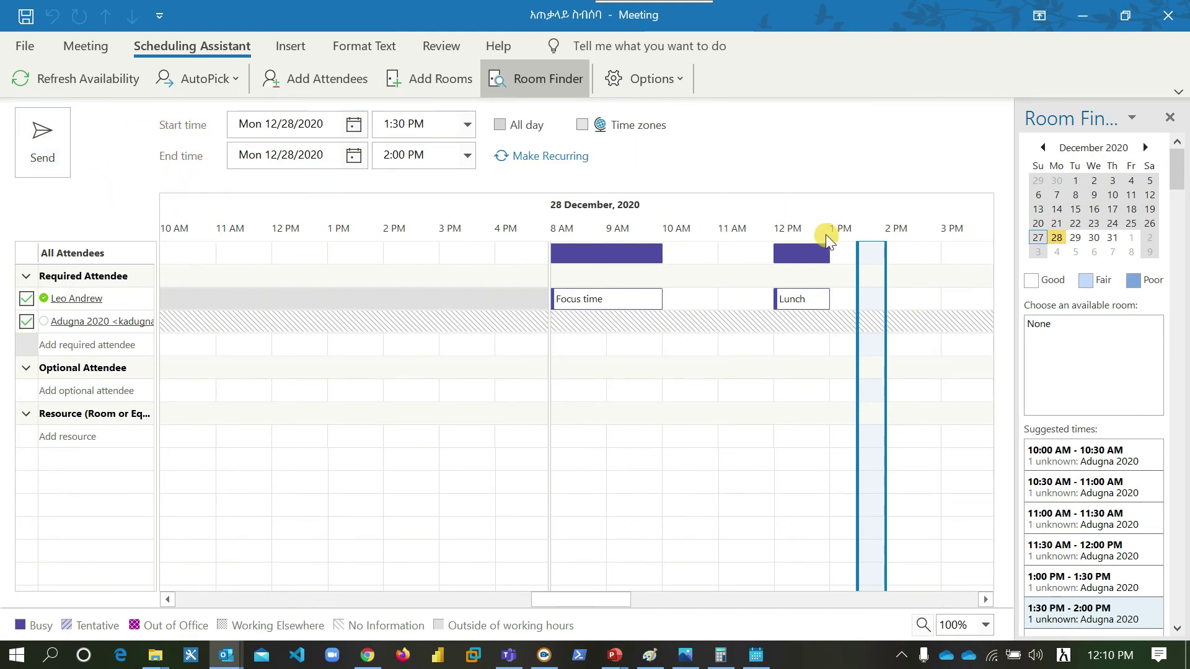
left_click(1094, 238)
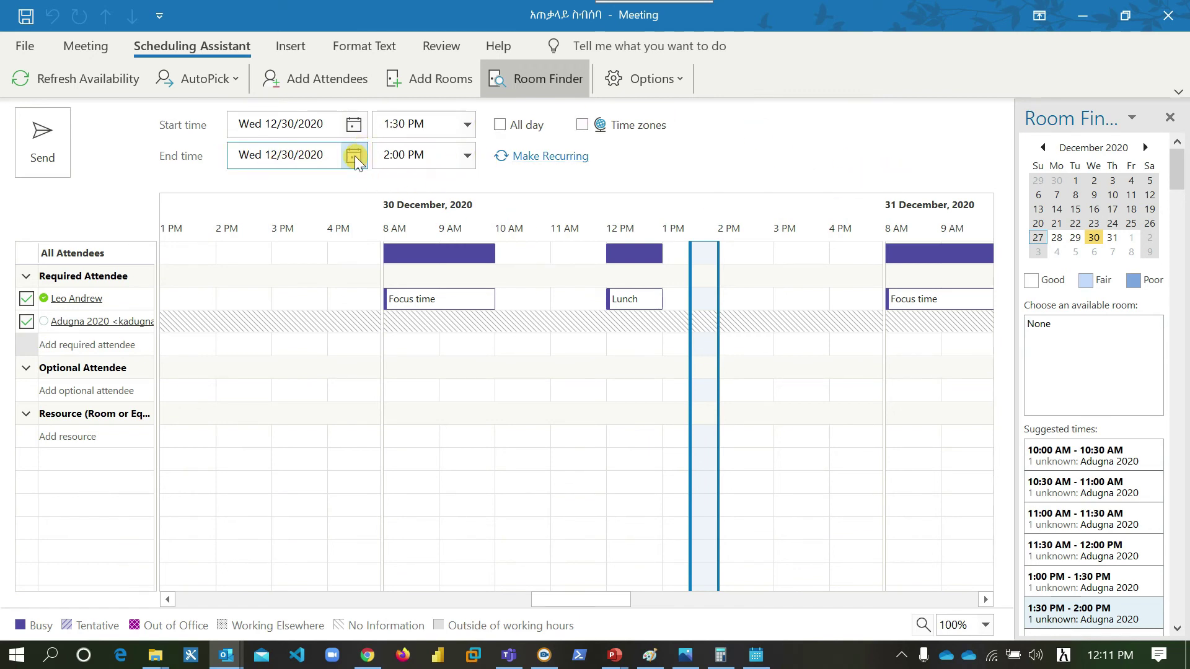
- Schedule the meeting for Tuesday 12/29/2020 from 2:00 to 2:30 PM and send the invitation
left_click(355, 125)
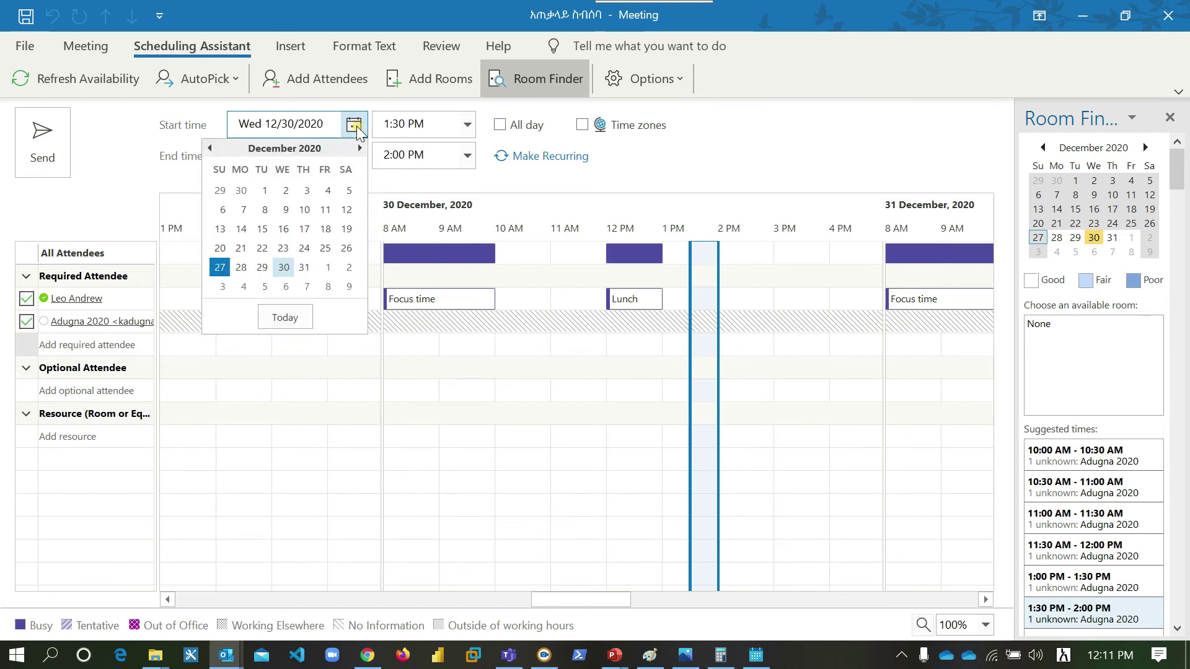
left_click(360, 149)
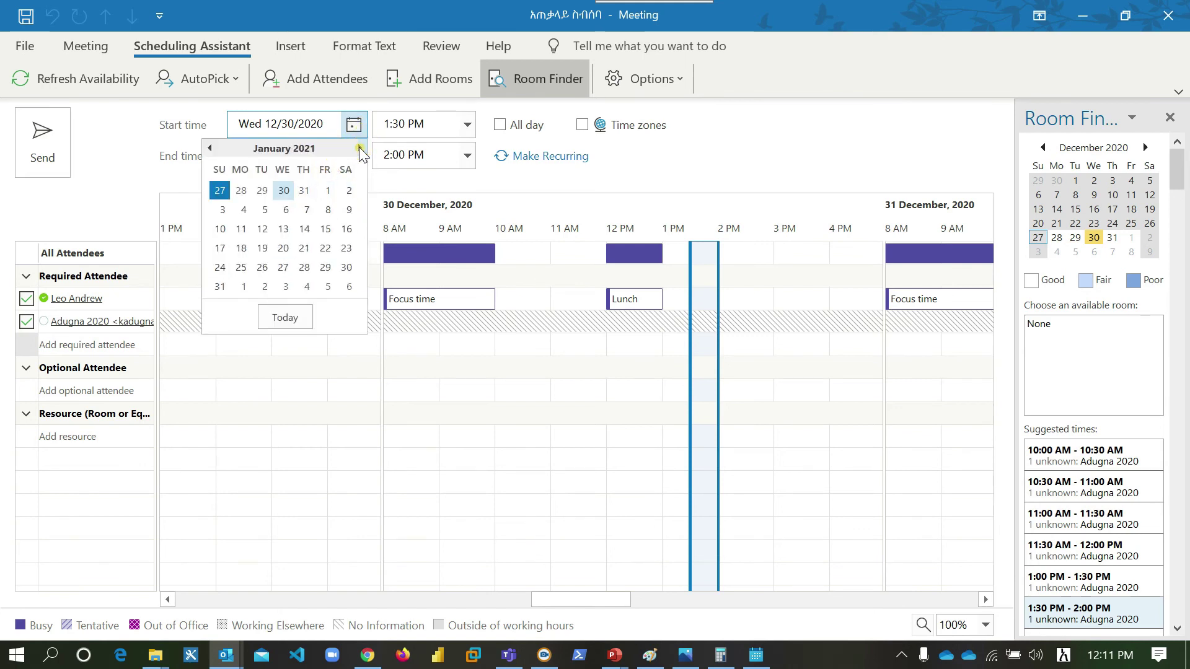
left_click(262, 191)
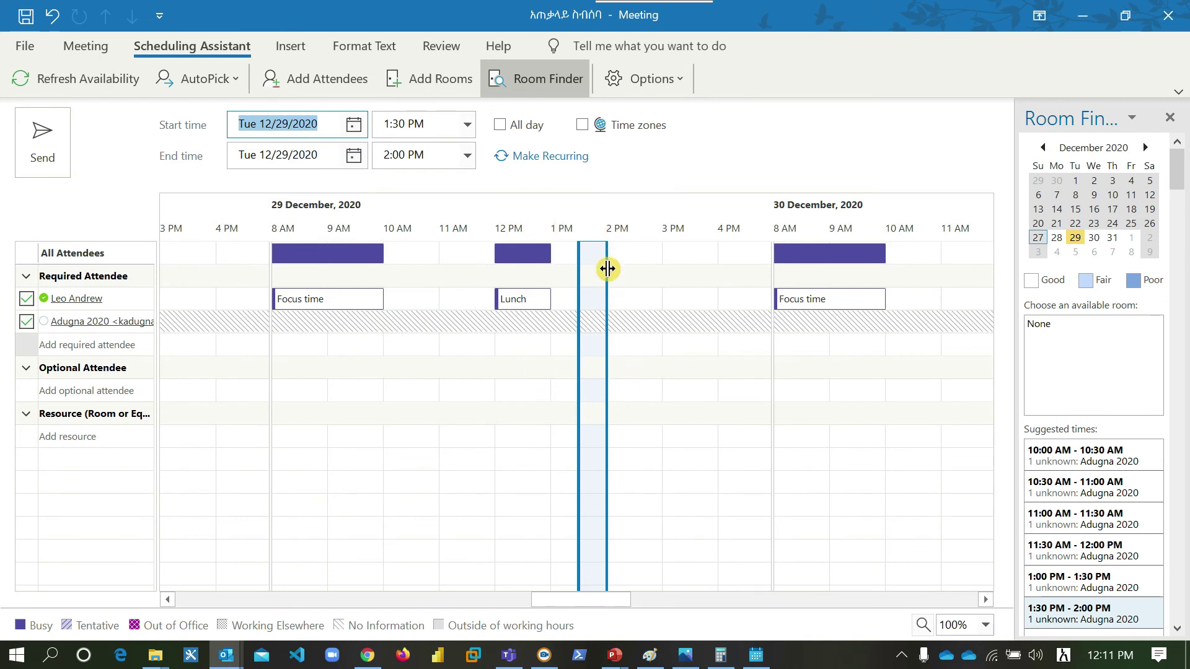
left_click(596, 285)
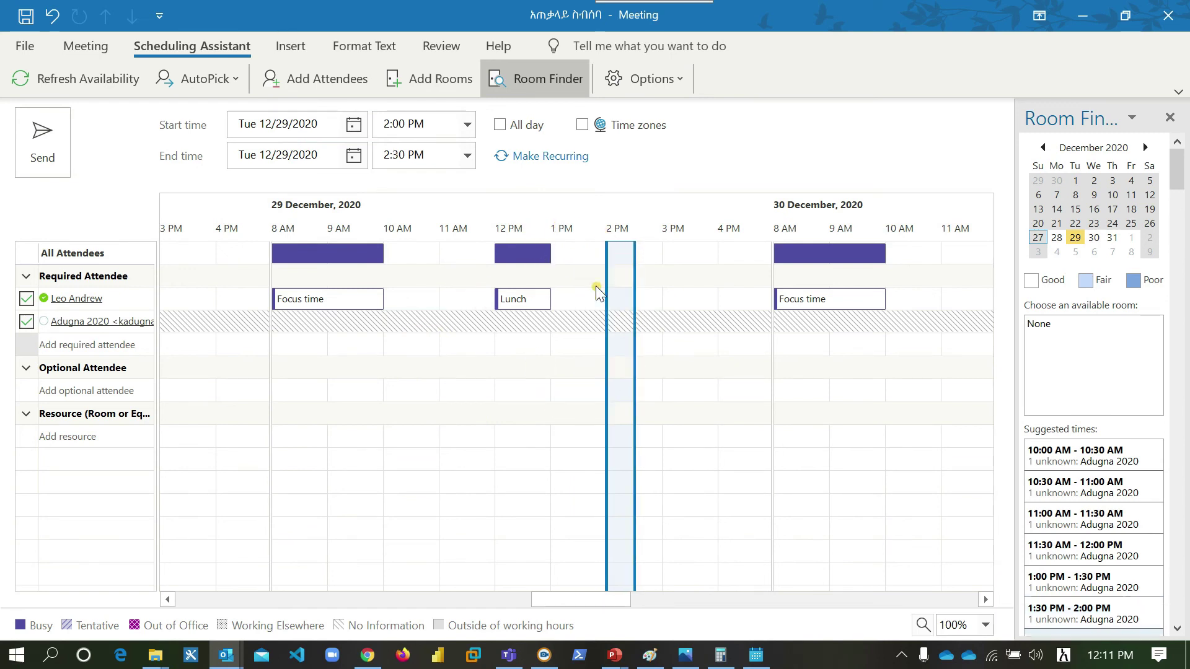
left_click(43, 142)
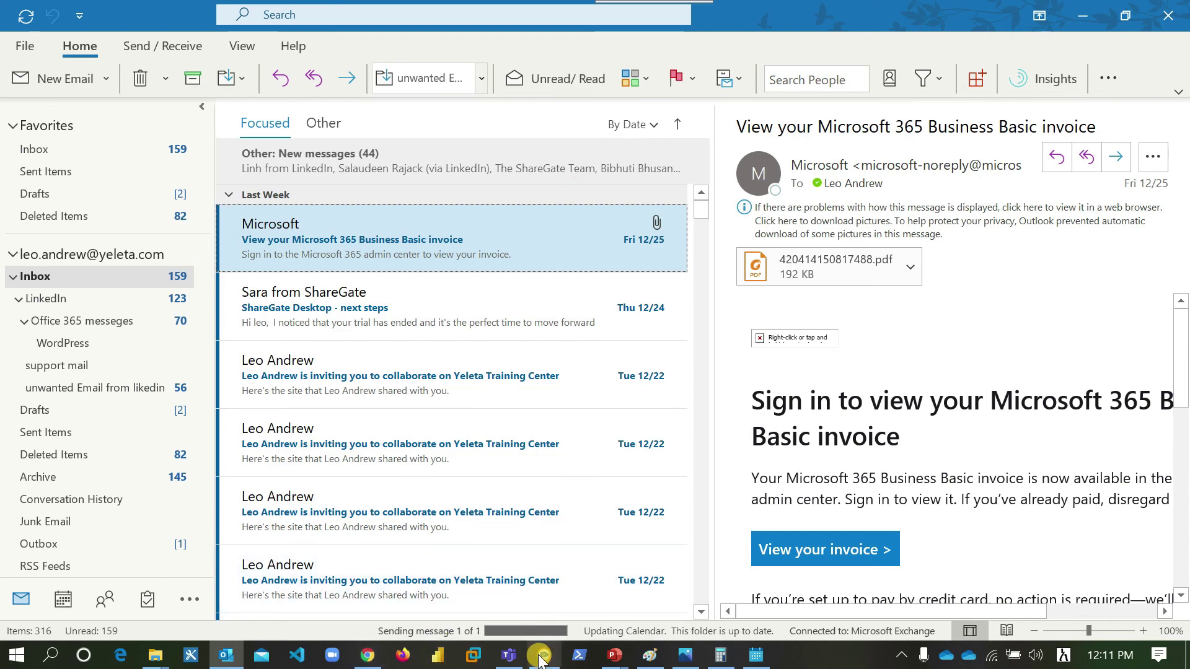
- Switch to Microsoft Teams, open the calendar and view the details of Friday's Focus time event
left_click(508, 656)
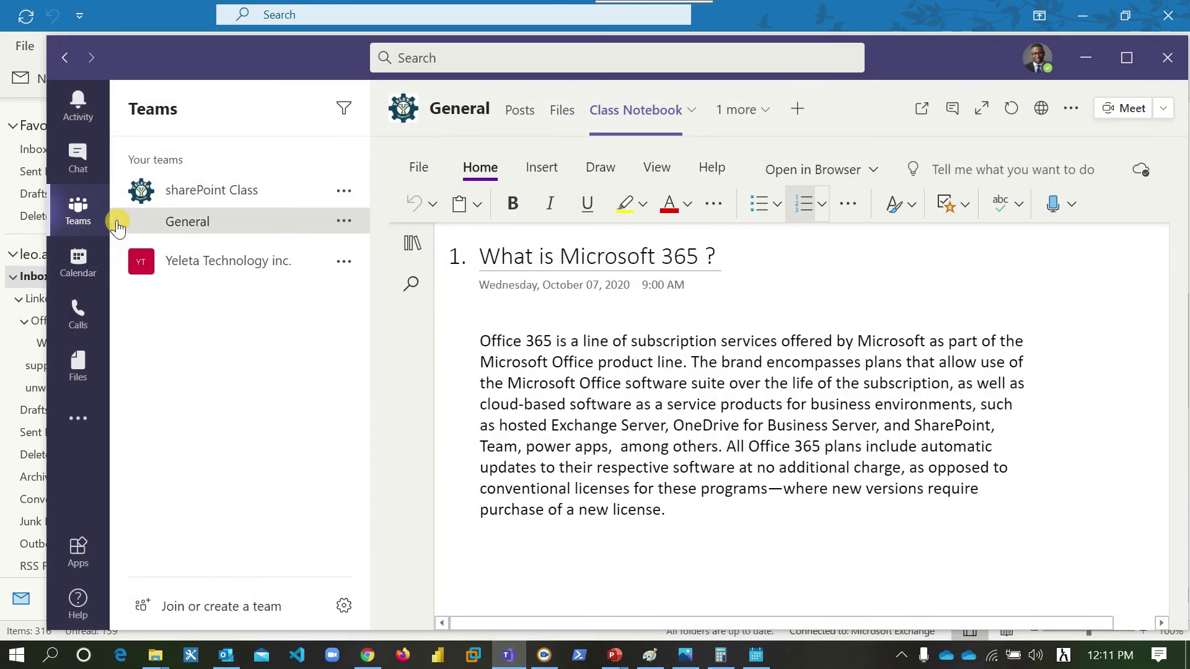
left_click(79, 265)
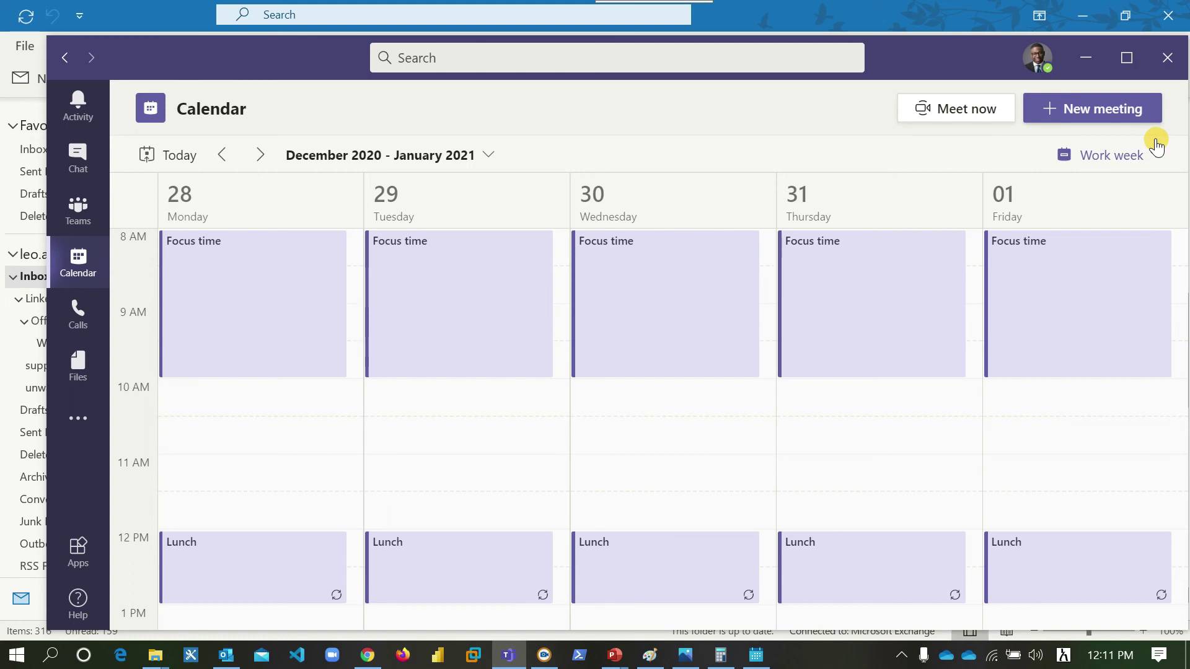
left_click(1157, 162)
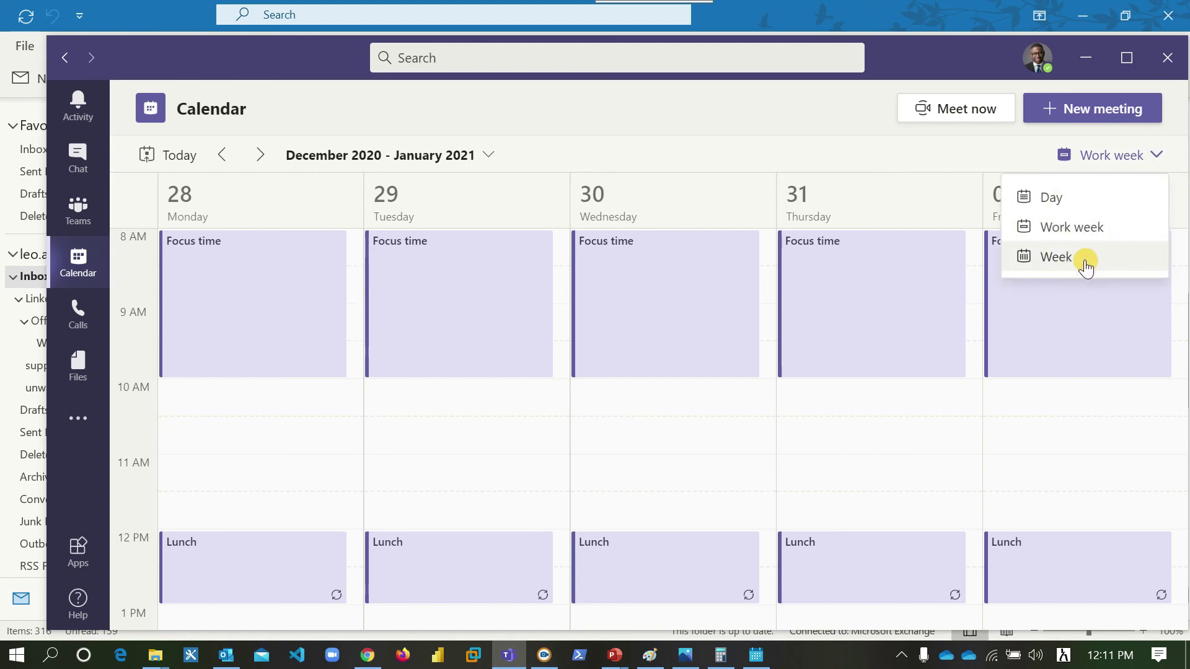
left_click(1020, 366)
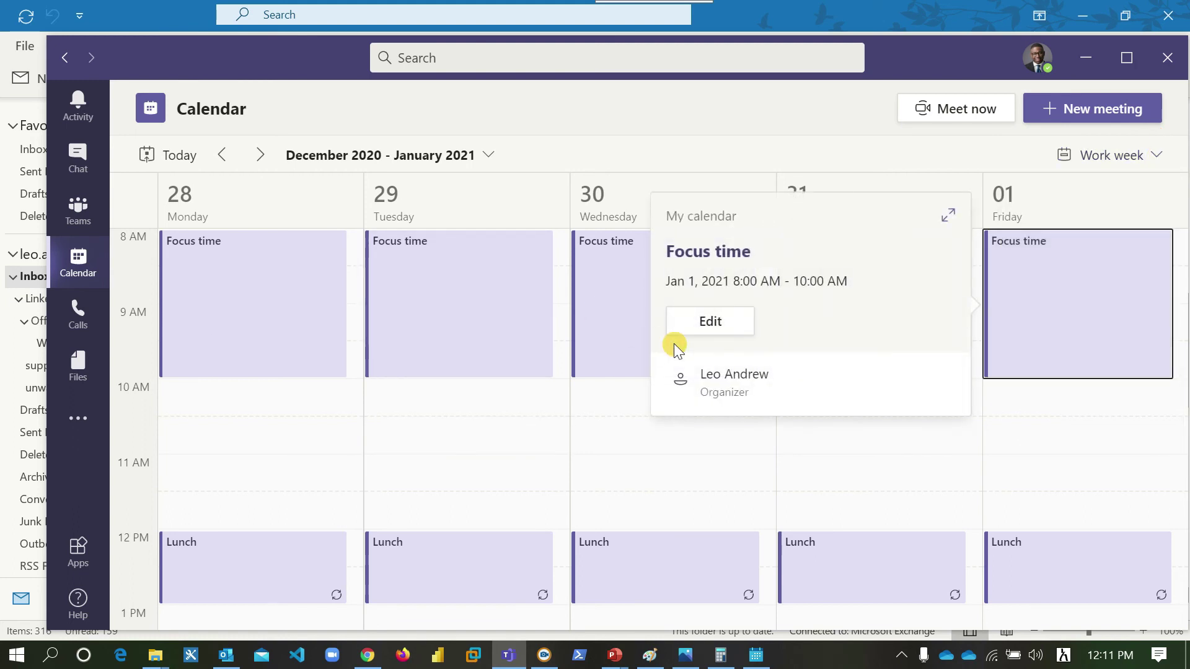
- Show the work week containing December 1, 2020 in the Teams calendar and look over its scheduled events
left_click(440, 156)
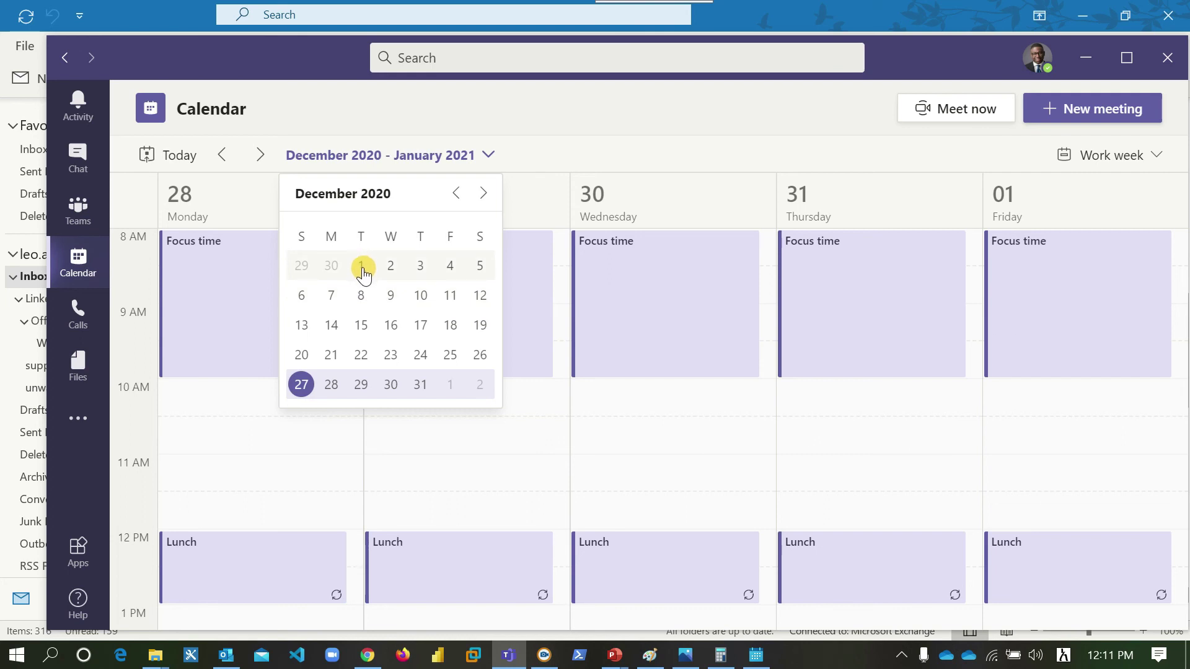
left_click(361, 267)
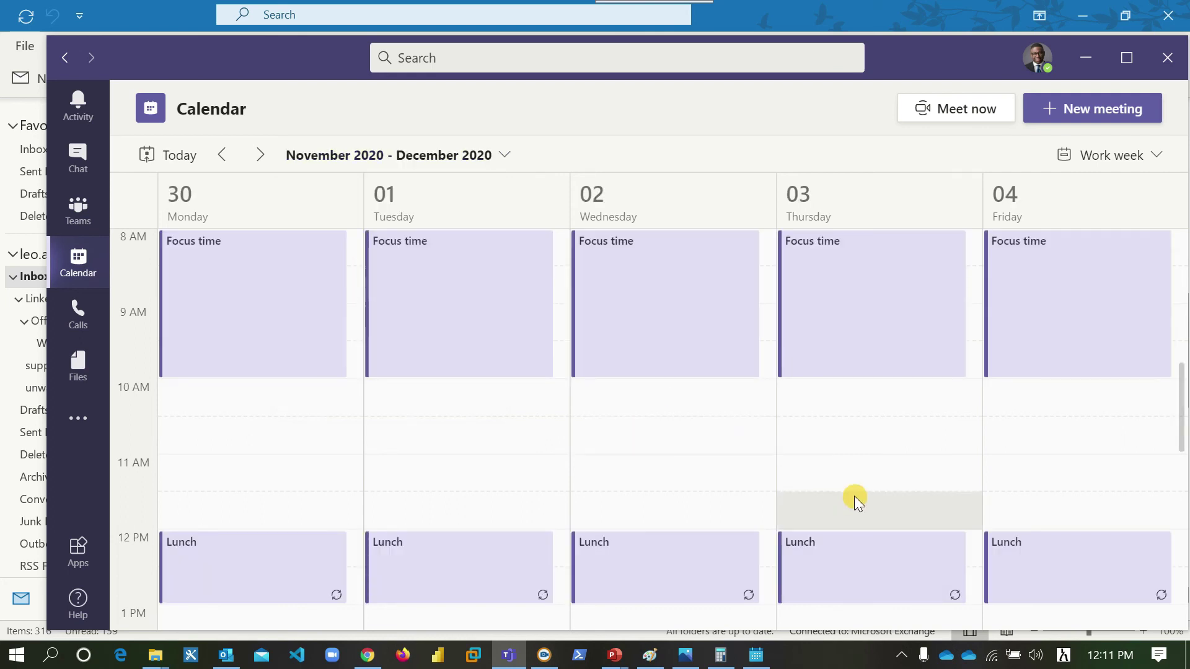
scroll(852, 499, "down", 1)
scroll(854, 496, "up", 4)
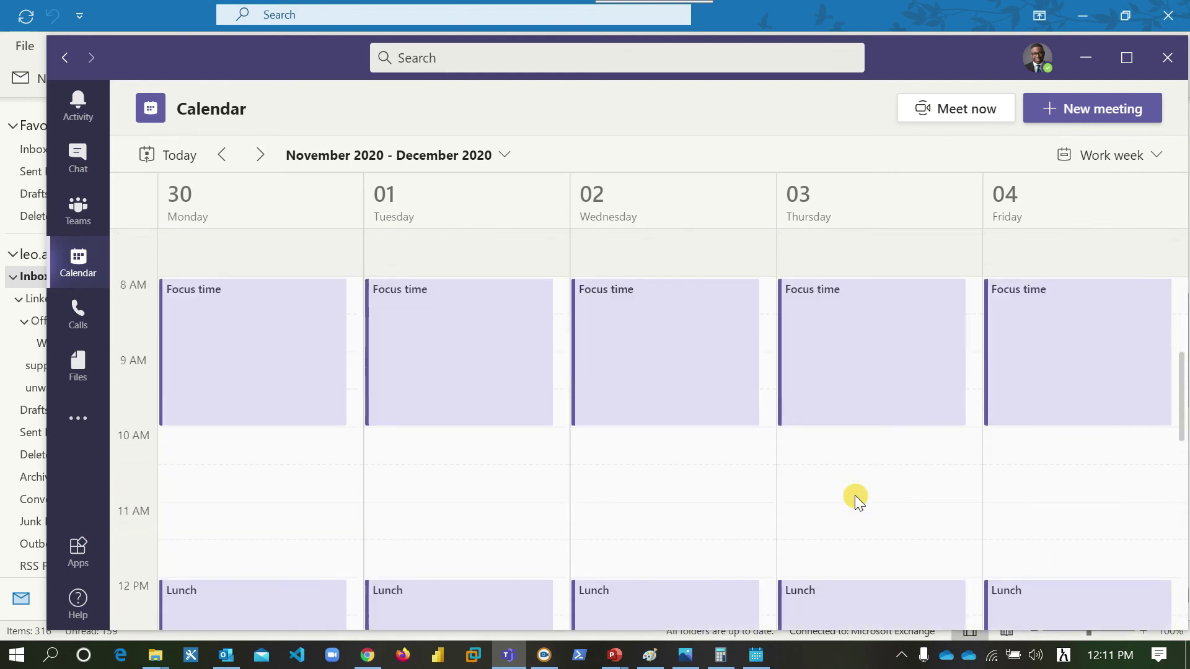
scroll(854, 496, "down", 2)
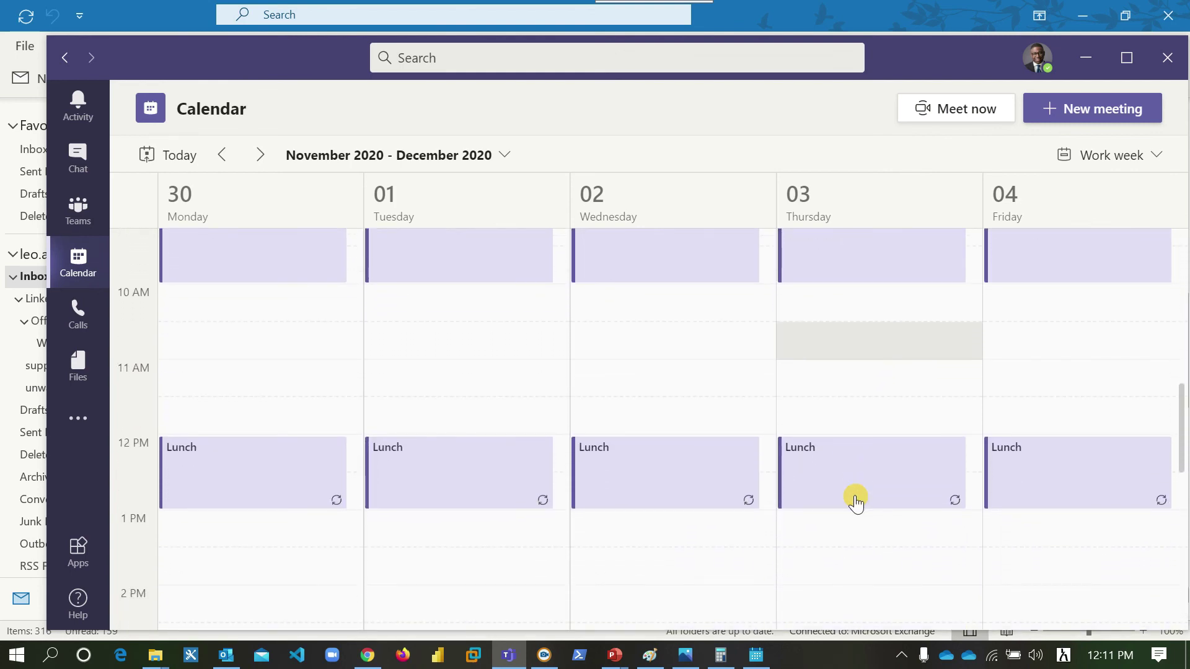
scroll(855, 497, "up", 1)
scroll(856, 503, "up", 1)
scroll(856, 500, "up", 2)
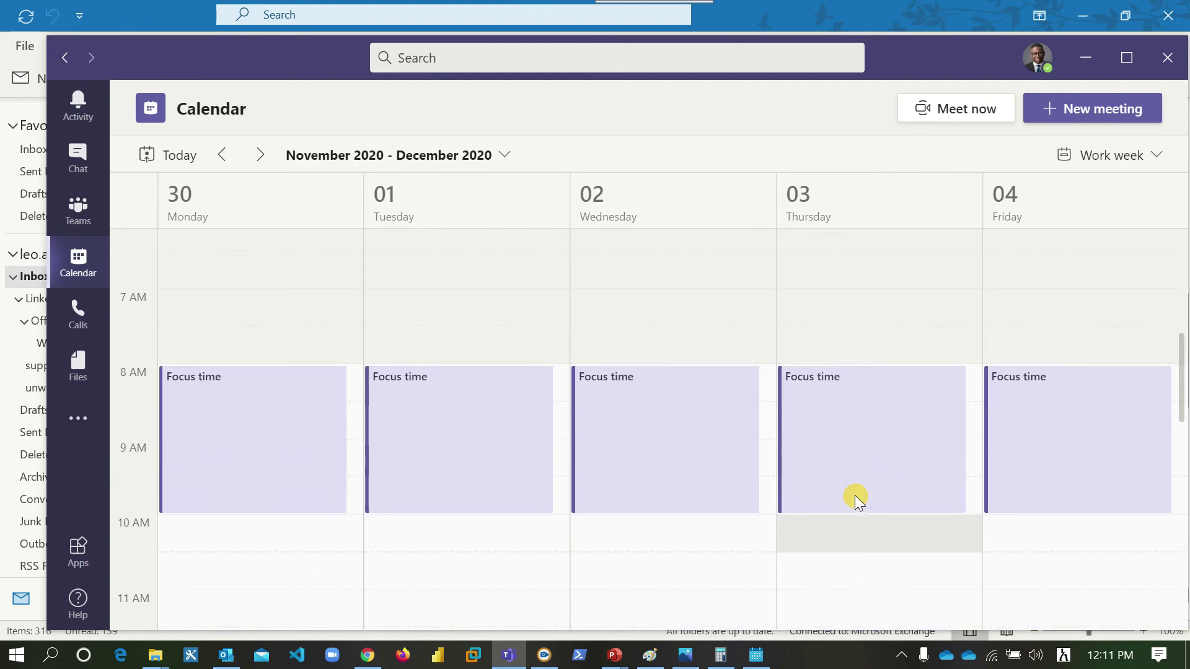
scroll(856, 501, "down", 2)
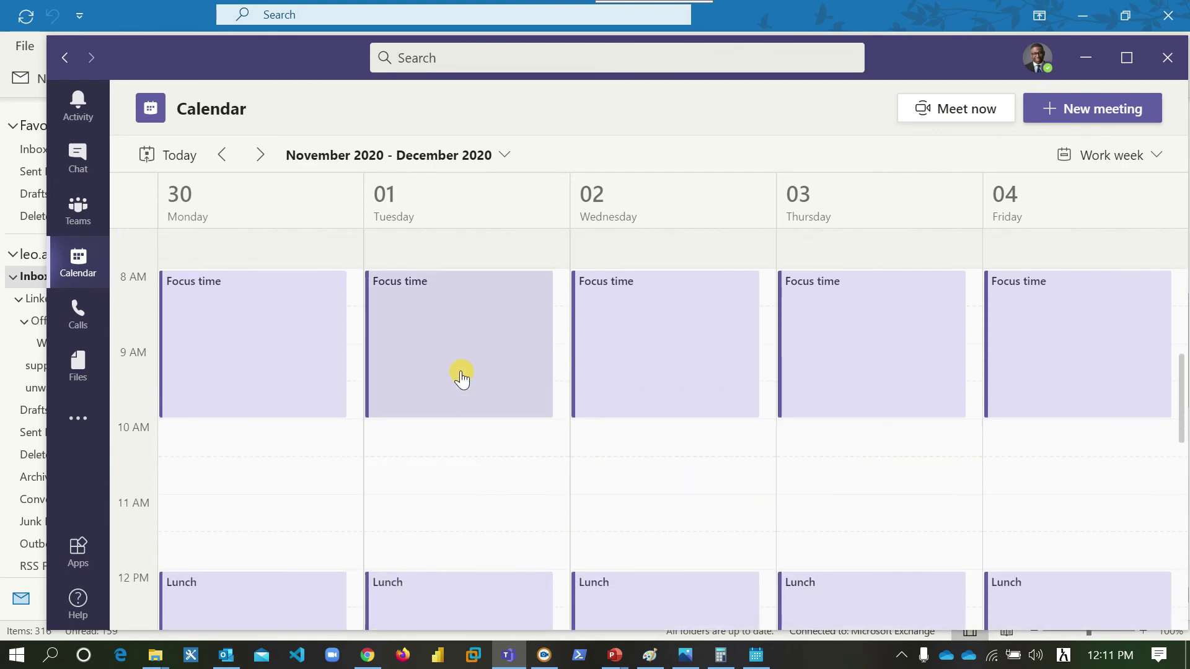
scroll(547, 365, "up", 2)
scroll(547, 366, "up", 4)
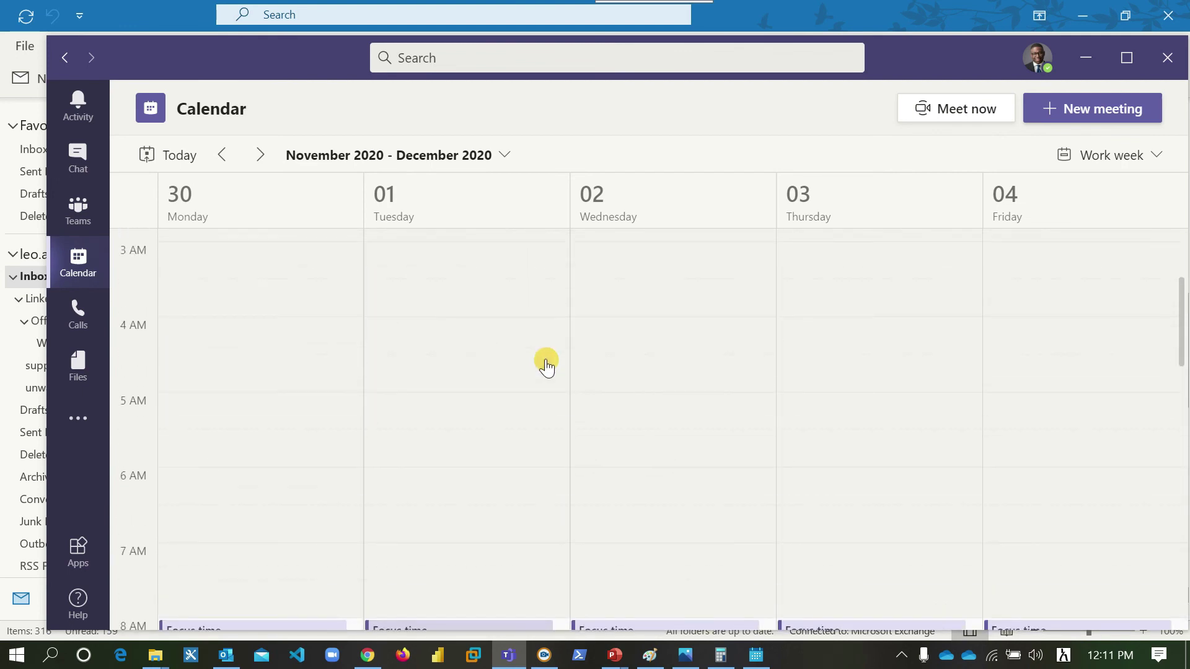
scroll(546, 366, "down", 6)
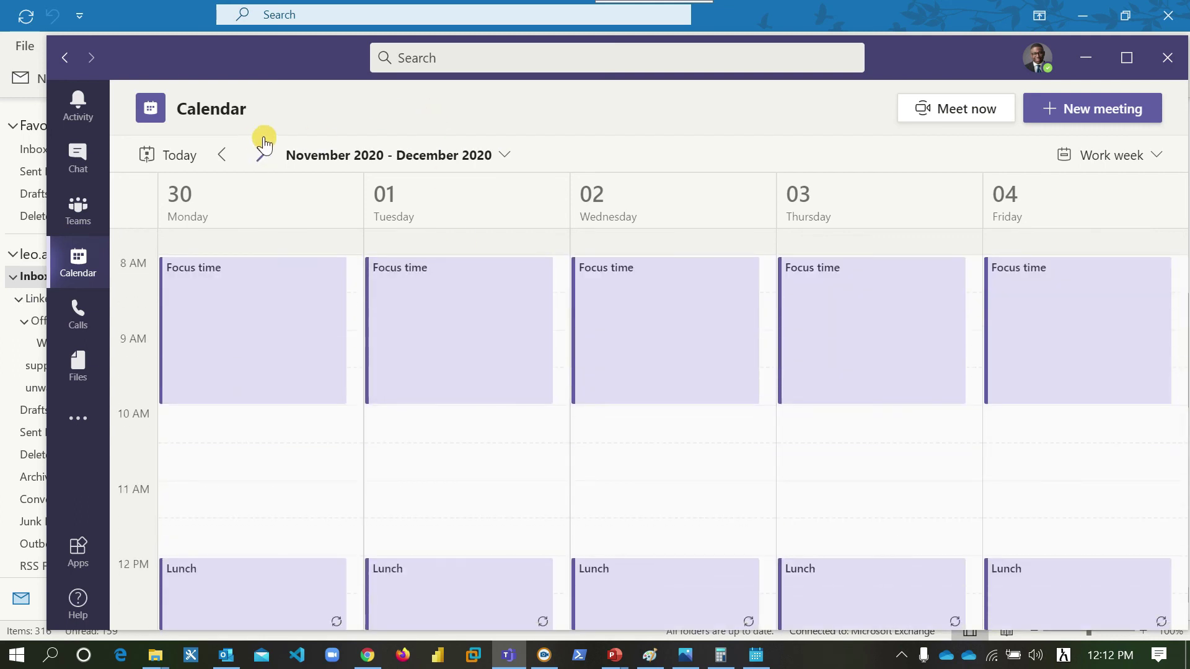
- Browse the following work weeks up to December 21–25, 2020 and look over their scheduled events
left_click(261, 155)
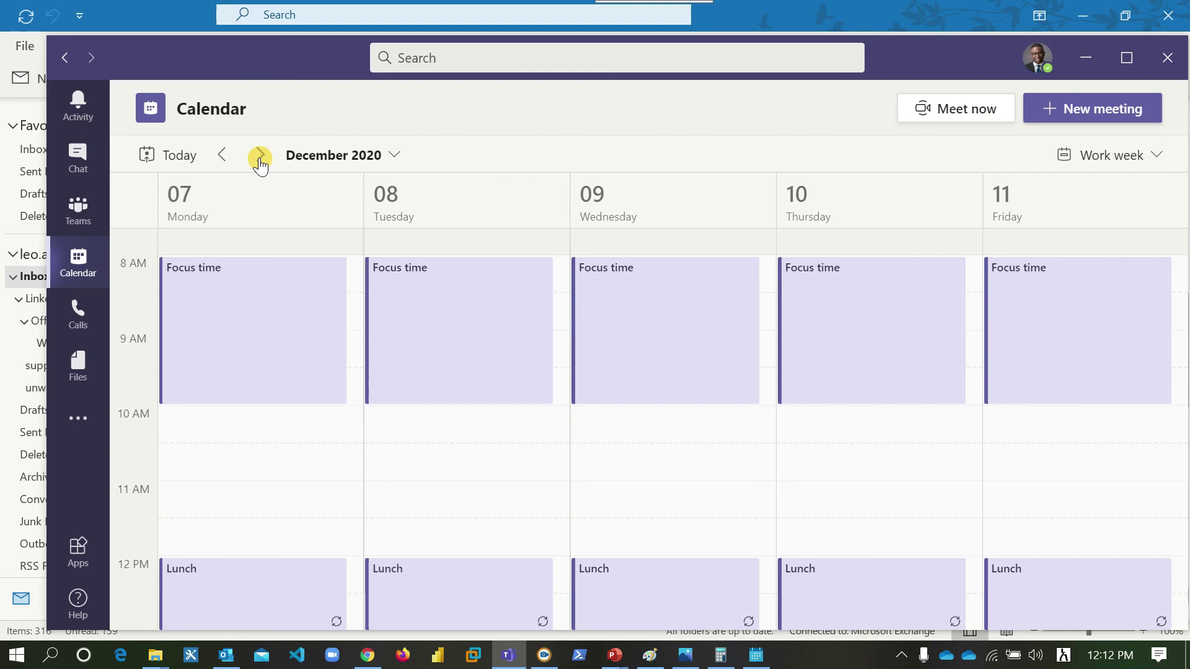
left_click(260, 158)
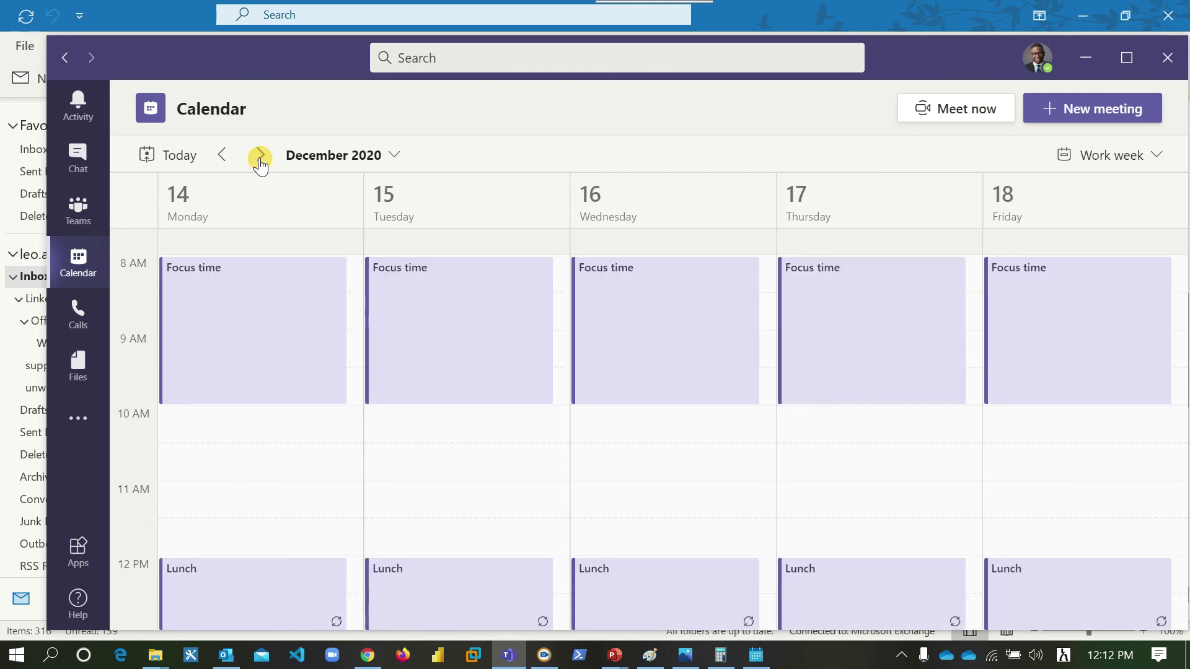
scroll(672, 474, "down", 5)
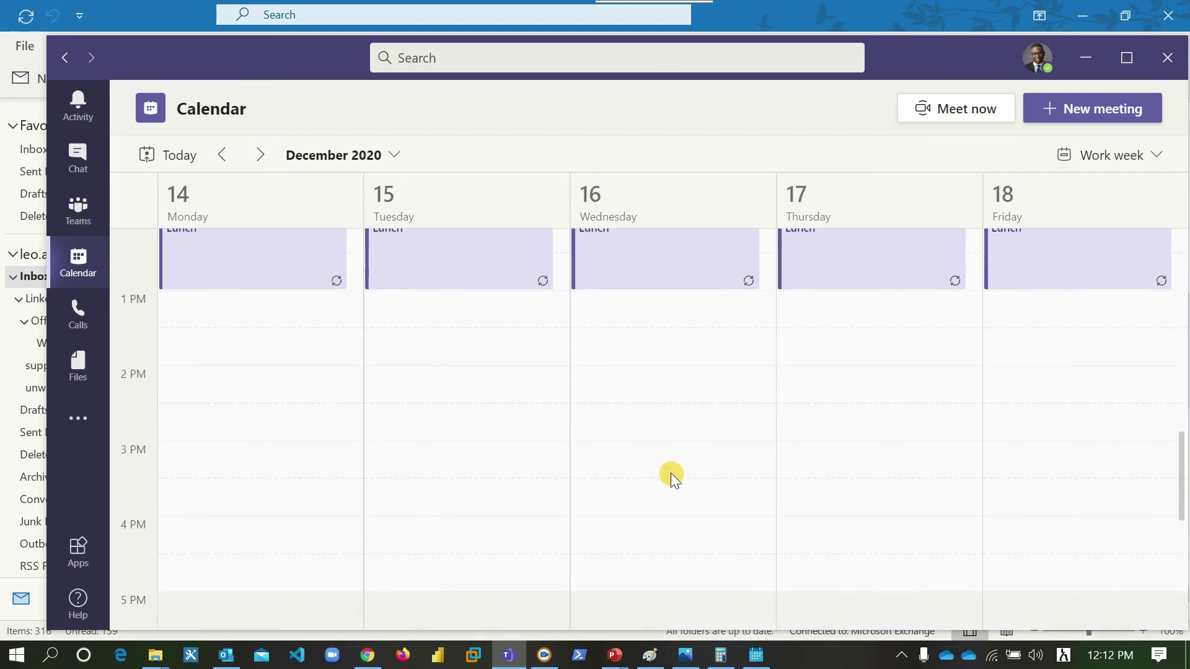
scroll(672, 475, "up", 5)
scroll(671, 474, "up", 3)
scroll(670, 473, "down", 3)
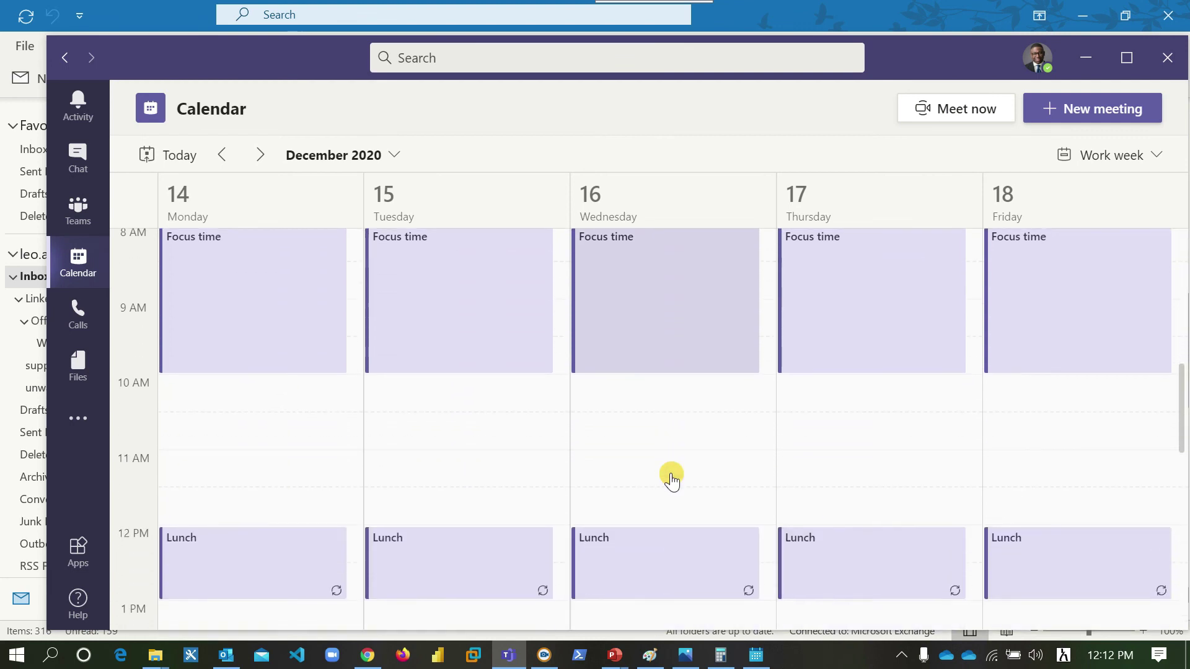
left_click(261, 155)
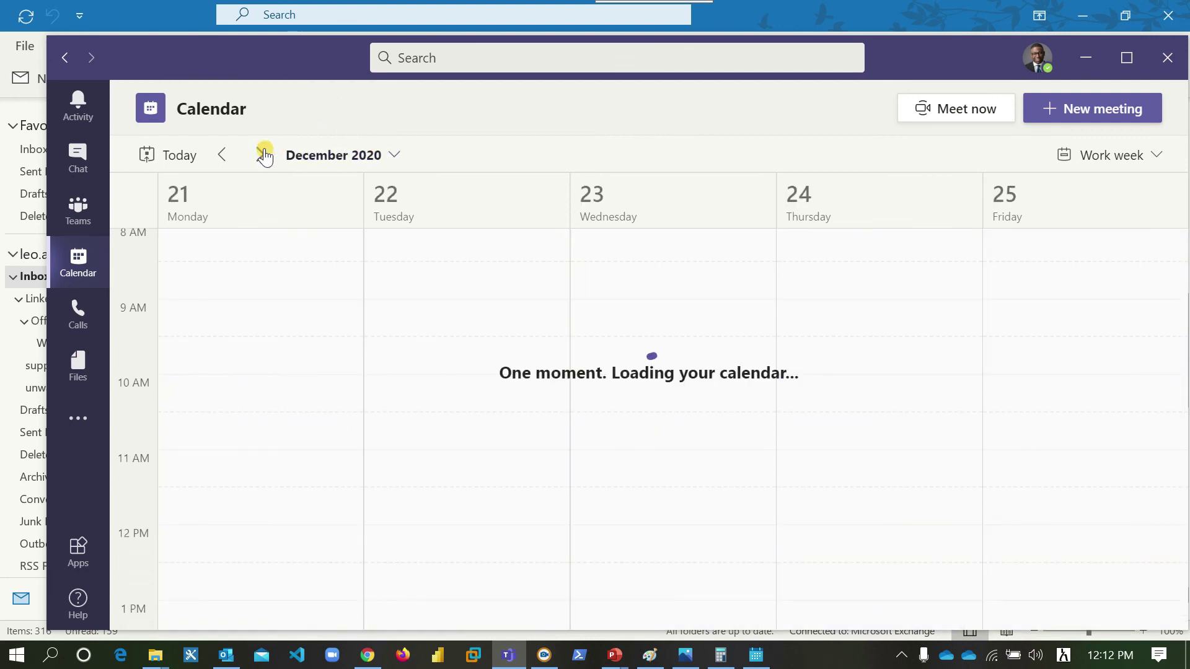
scroll(1025, 396, "down", 5)
scroll(1025, 396, "up", 6)
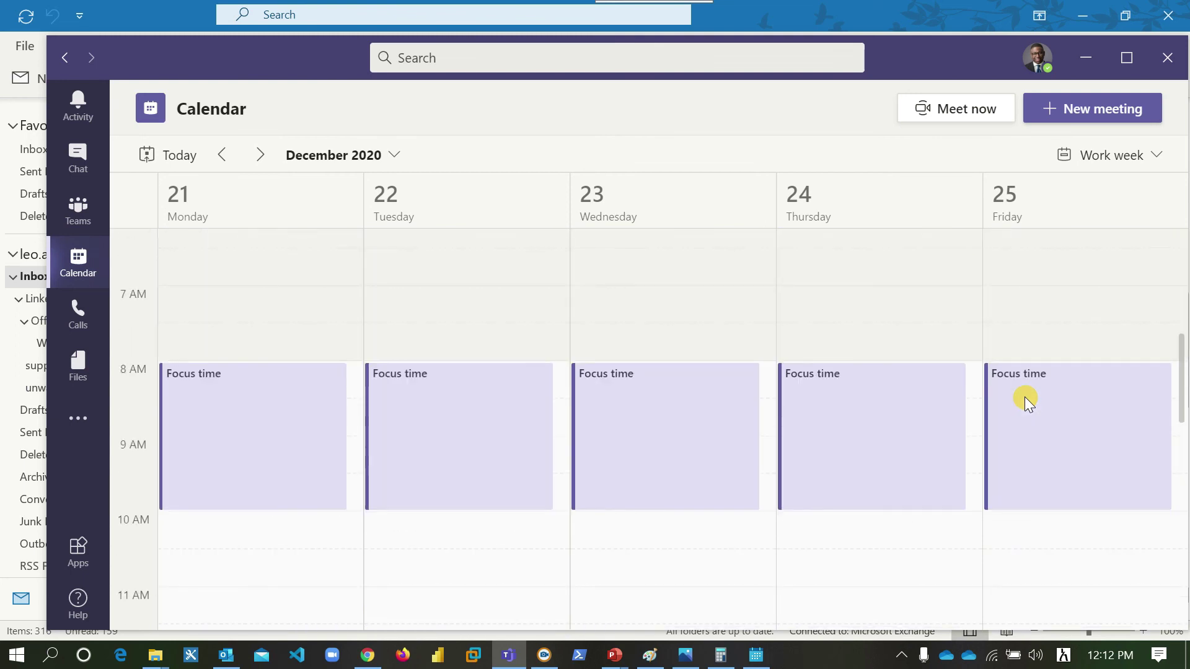
scroll(959, 325, "up", 6)
scroll(959, 324, "down", 8)
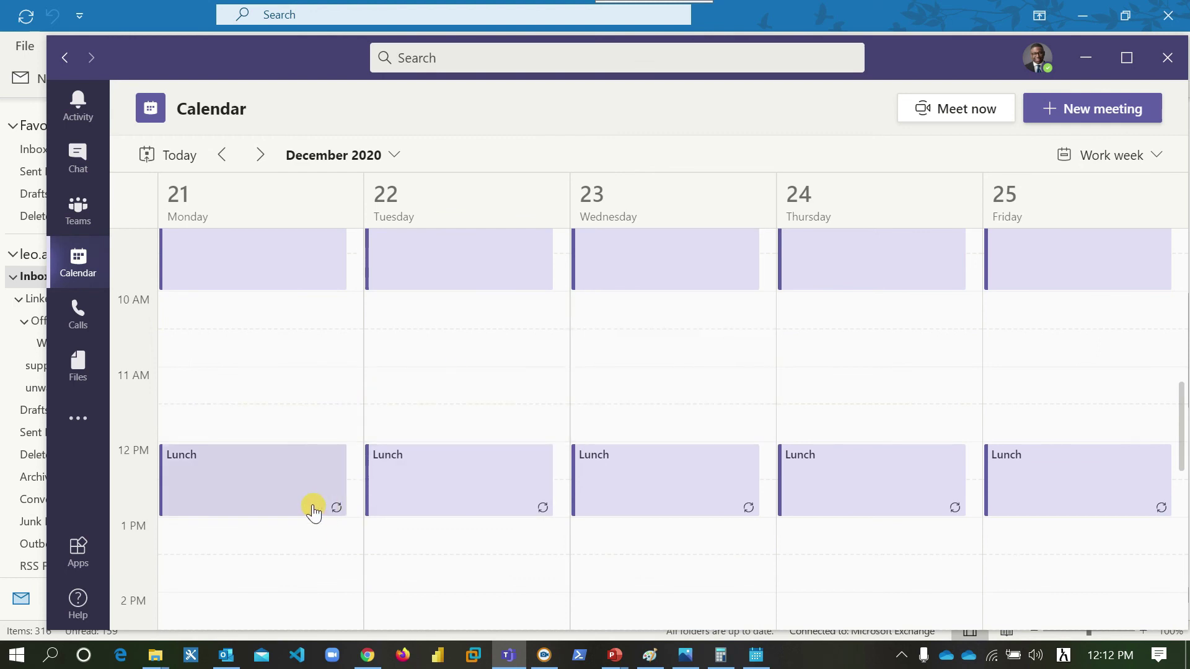
left_click(15, 657)
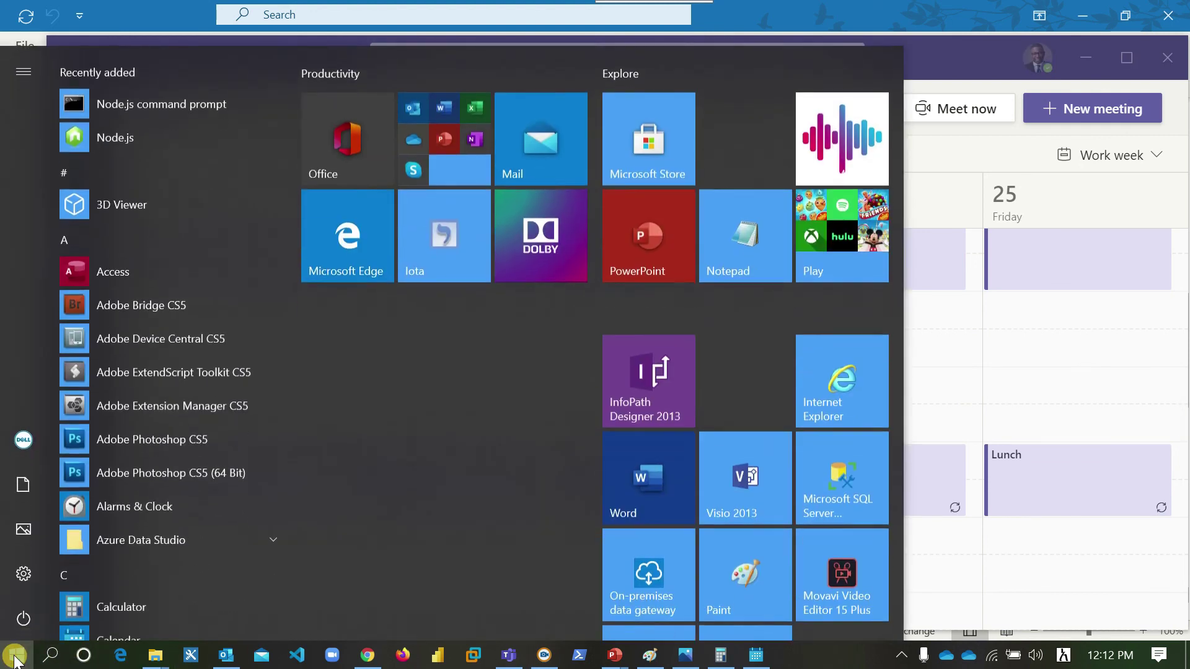
left_click(27, 437)
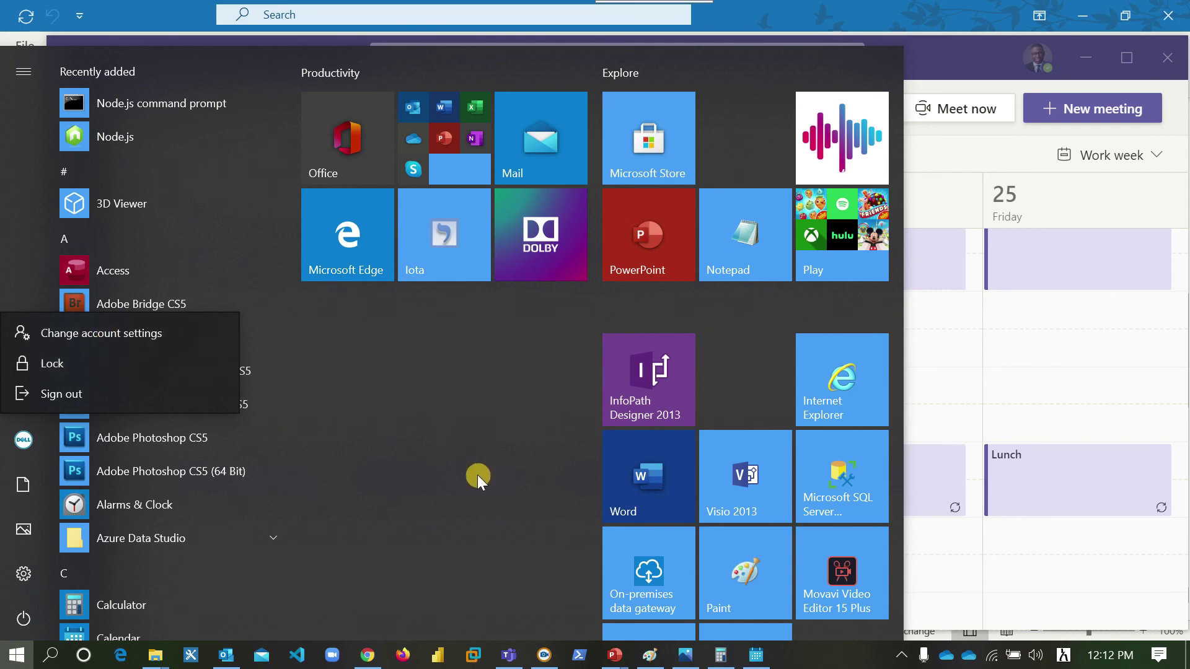
left_click(948, 165)
- Switch back to the Outlook inbox
left_click(286, 654)
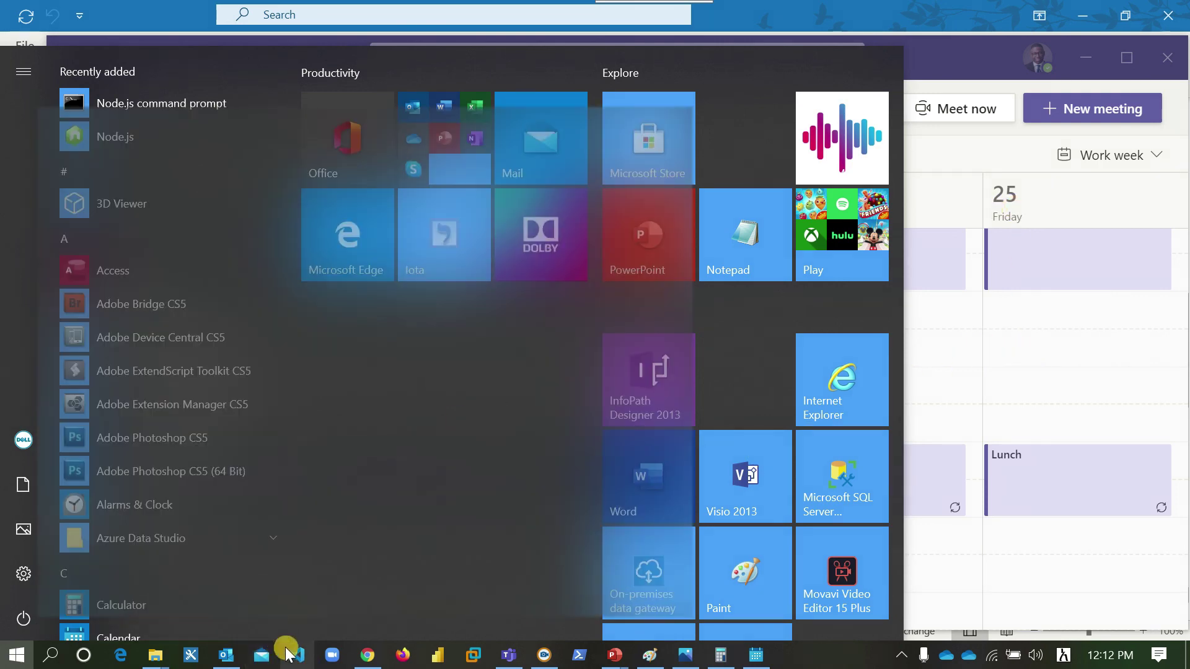
left_click(226, 655)
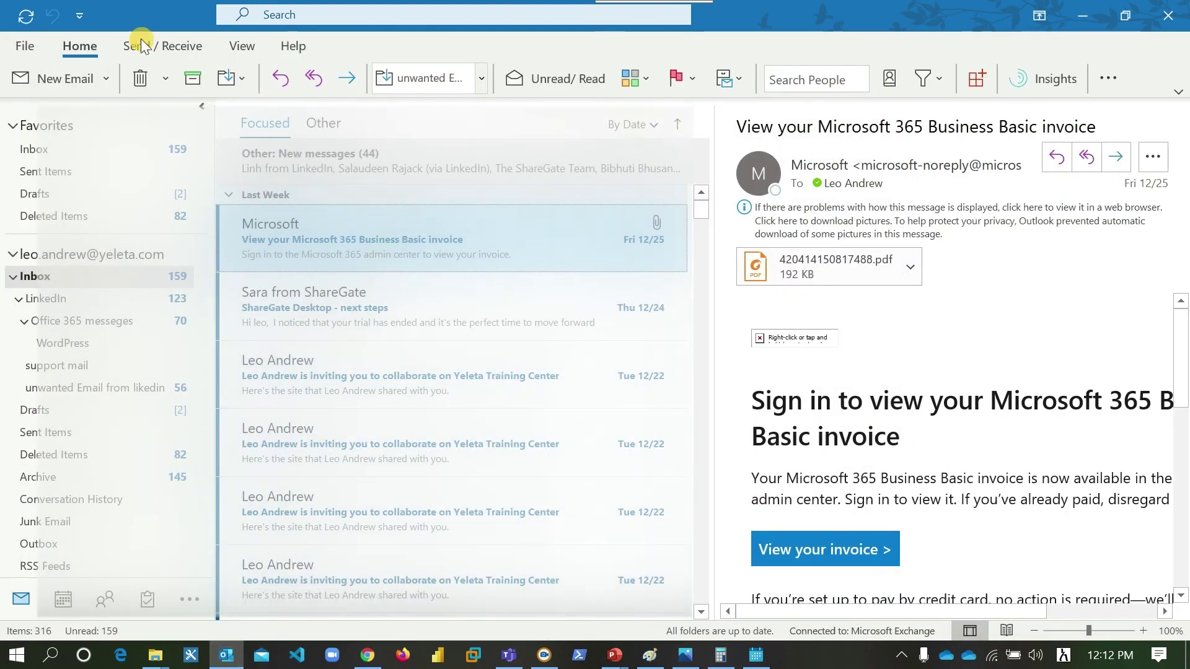
- Review the kinds of new items that can be created from the inbox, then look through the older messages
left_click(106, 78)
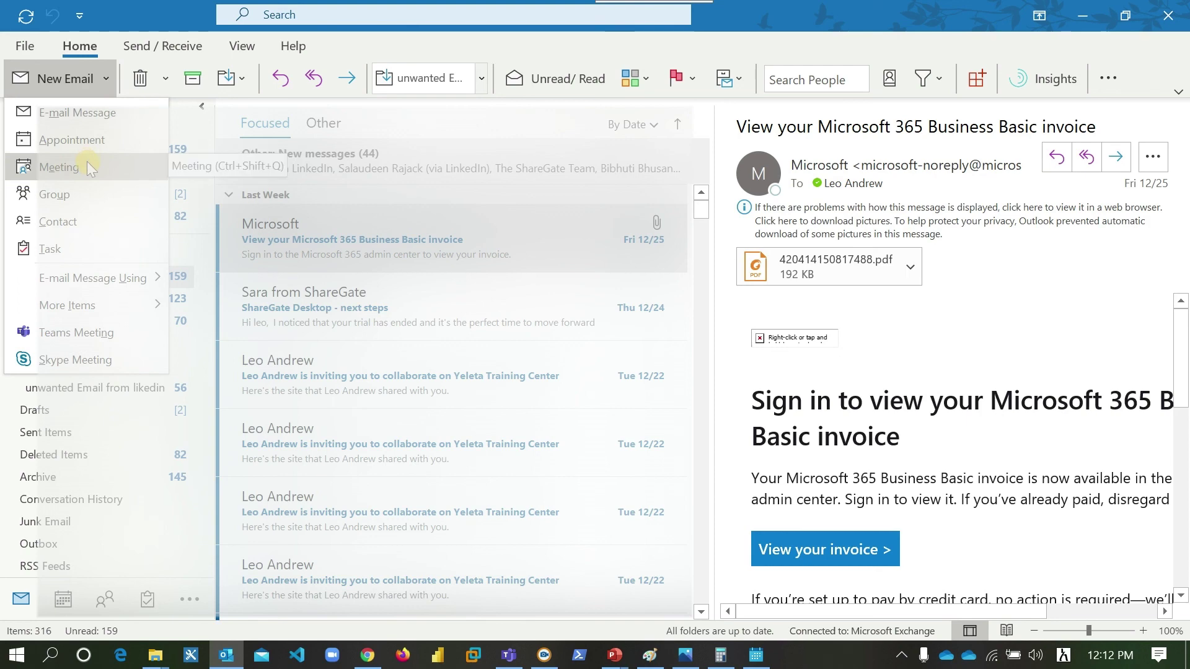
mouse_move(99, 307)
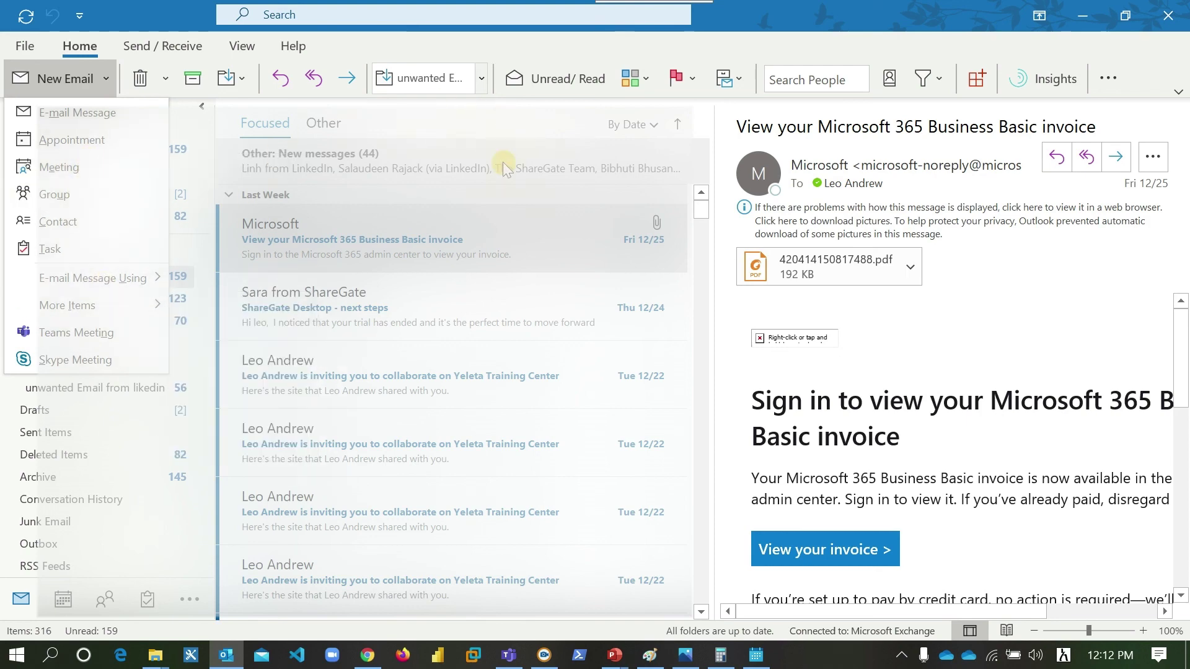
left_click(841, 38)
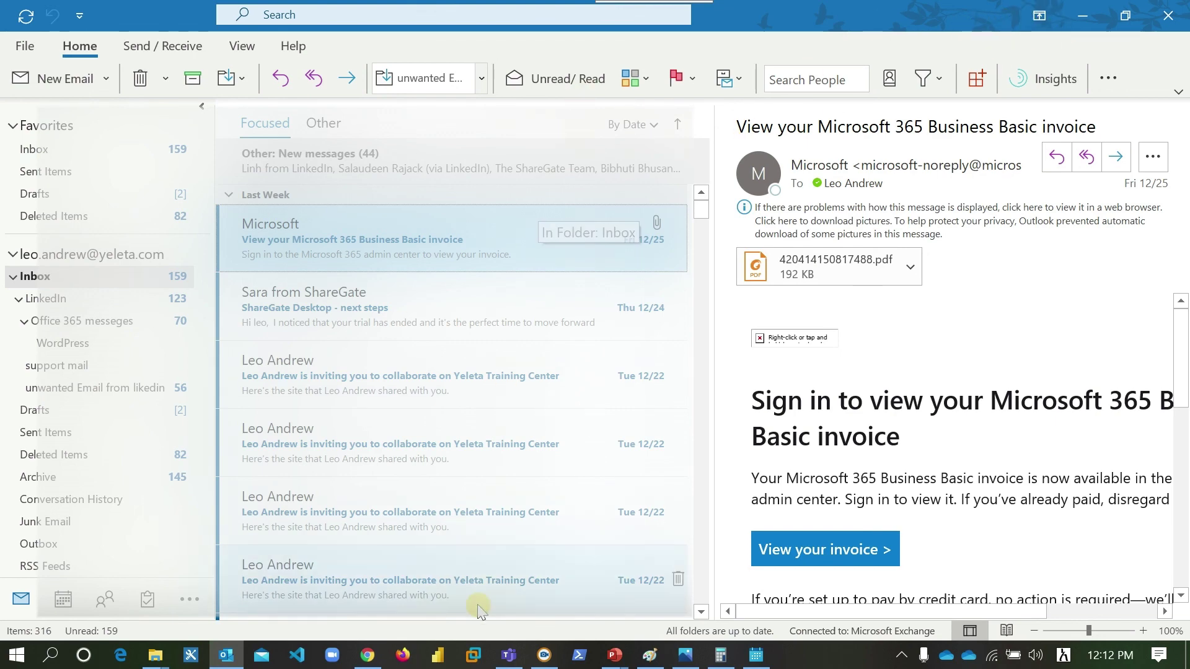
scroll(478, 605, "down", 4)
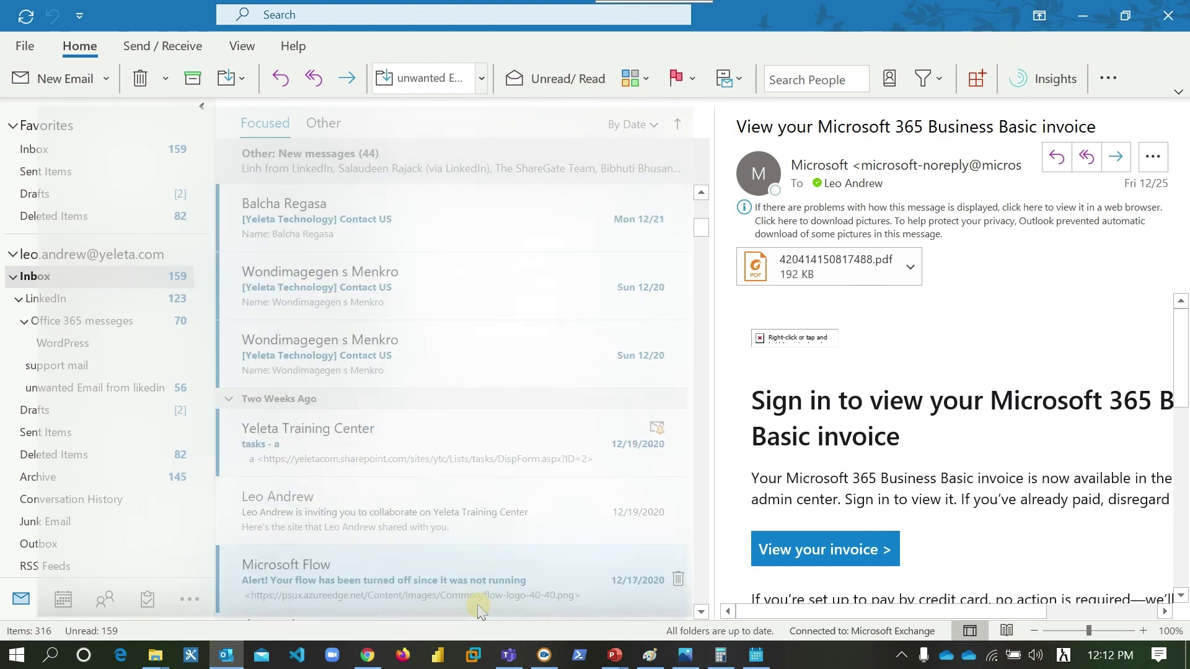
- Minimize Outlook to return to the Microsoft Teams calendar and maximize the Teams window
left_click(1098, 9)
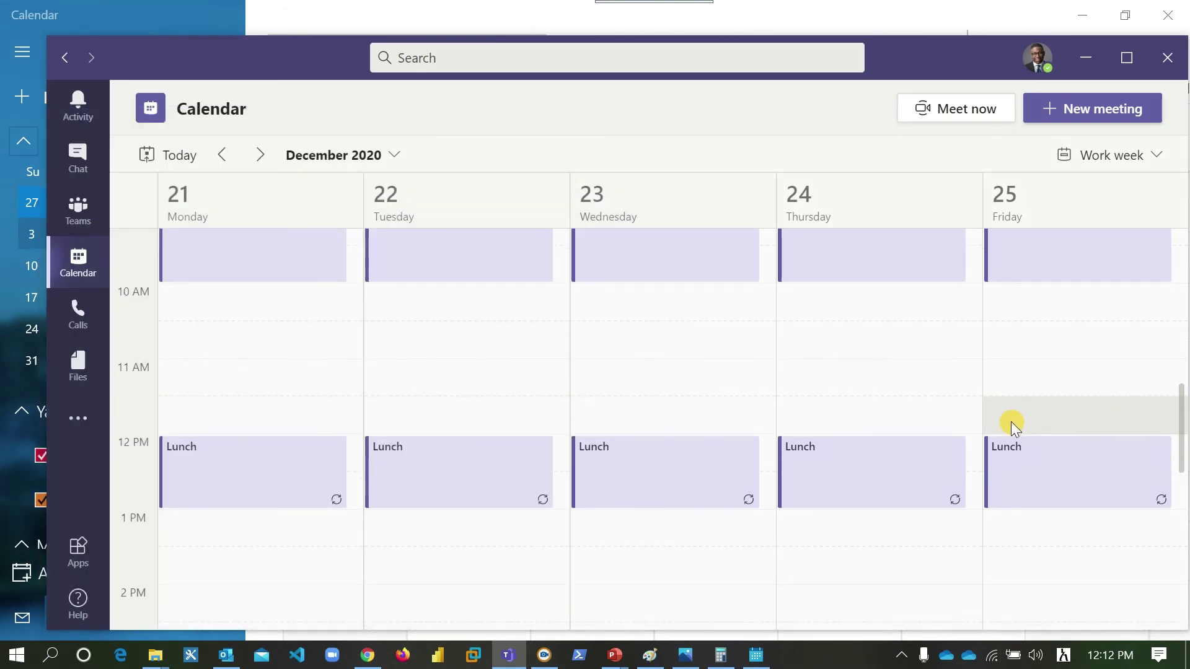
scroll(1010, 421, "down", 2)
scroll(1010, 421, "up", 2)
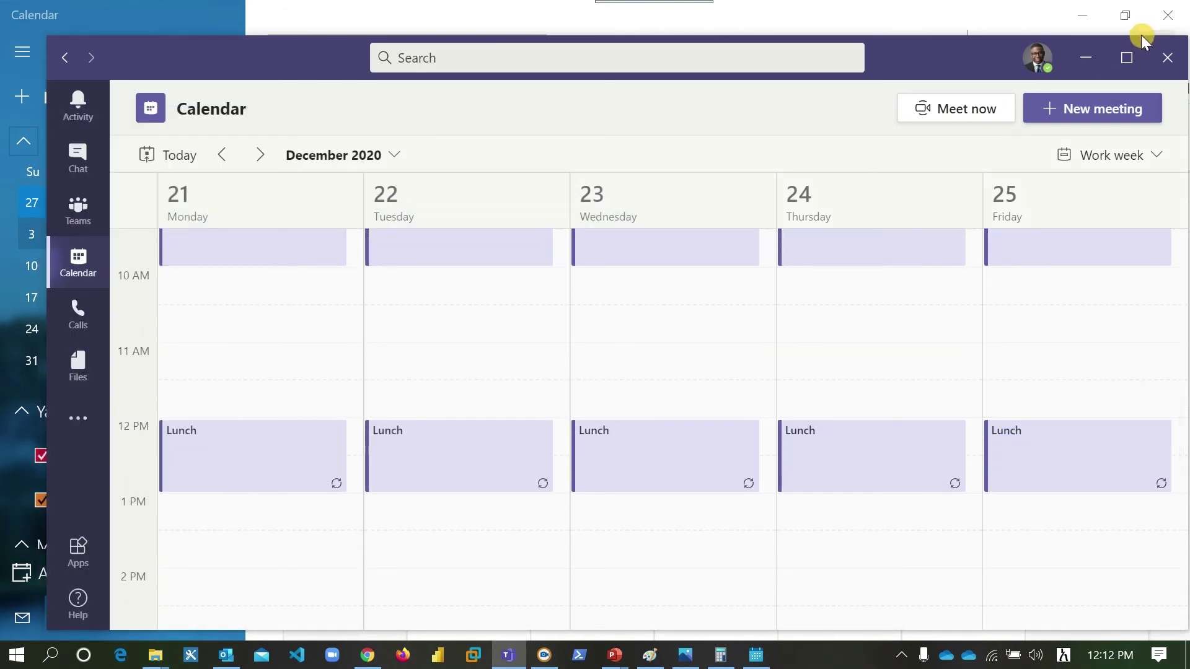
left_click(1127, 56)
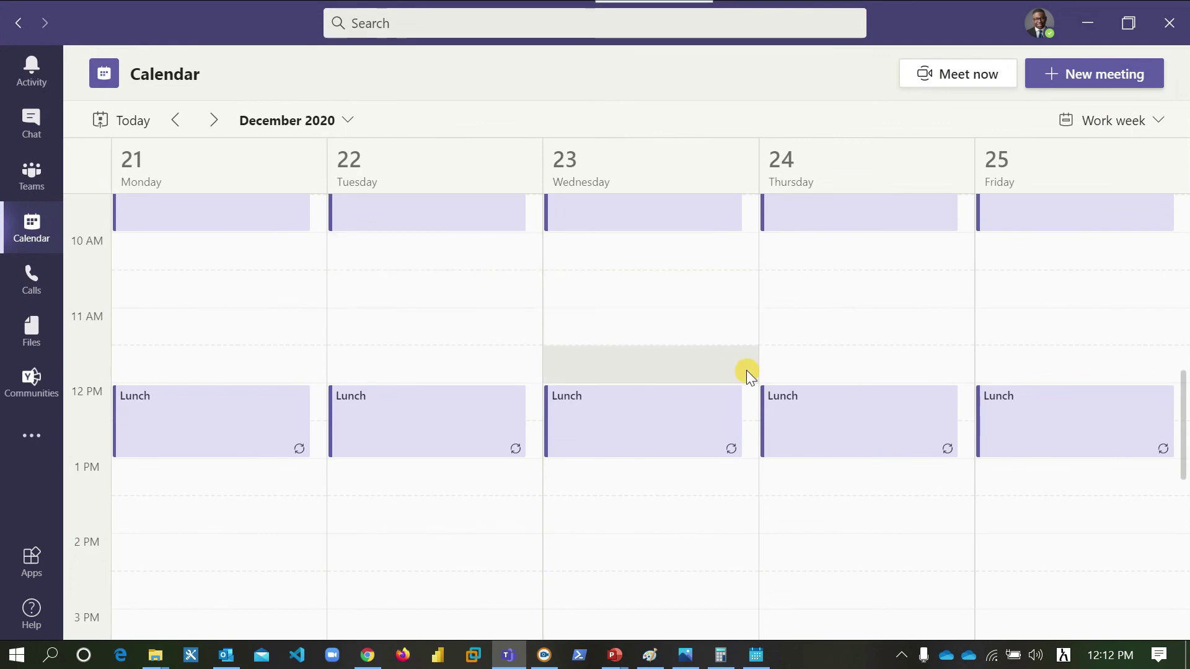
mouse_move(707, 1)
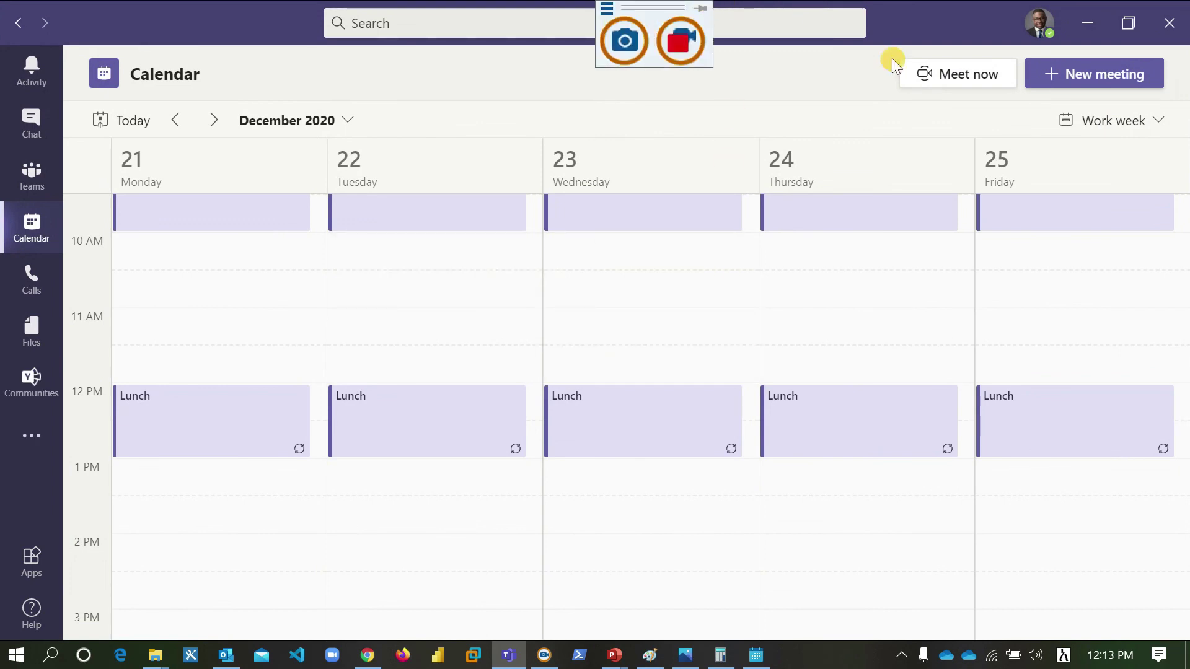